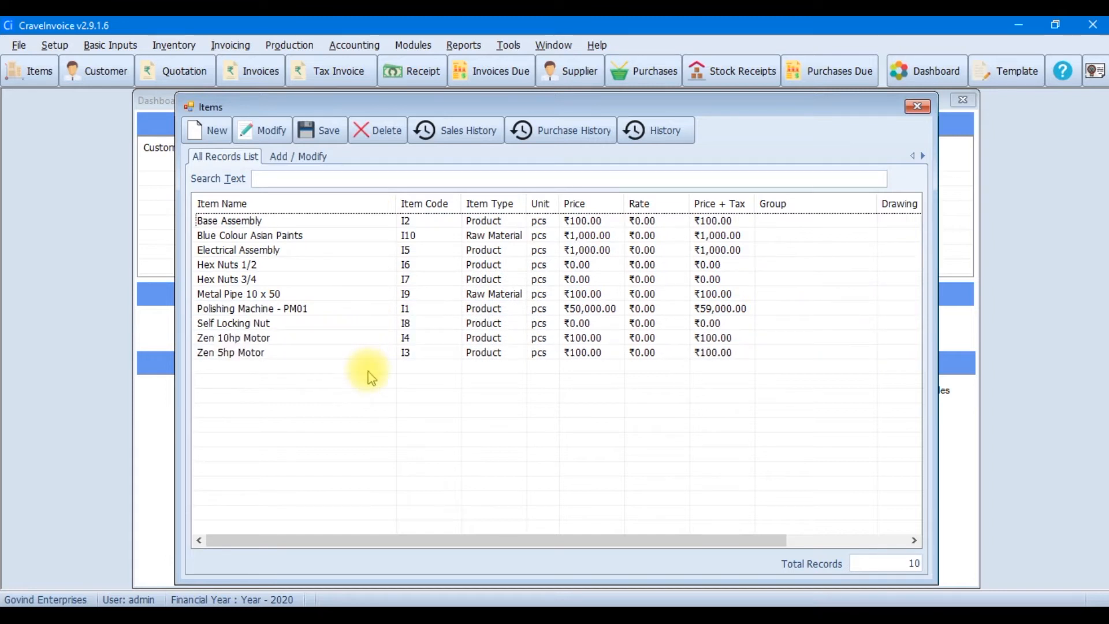
# Browse the item list and inspect the Blue Colour Asian Paints item details
pyautogui.click(398, 339)
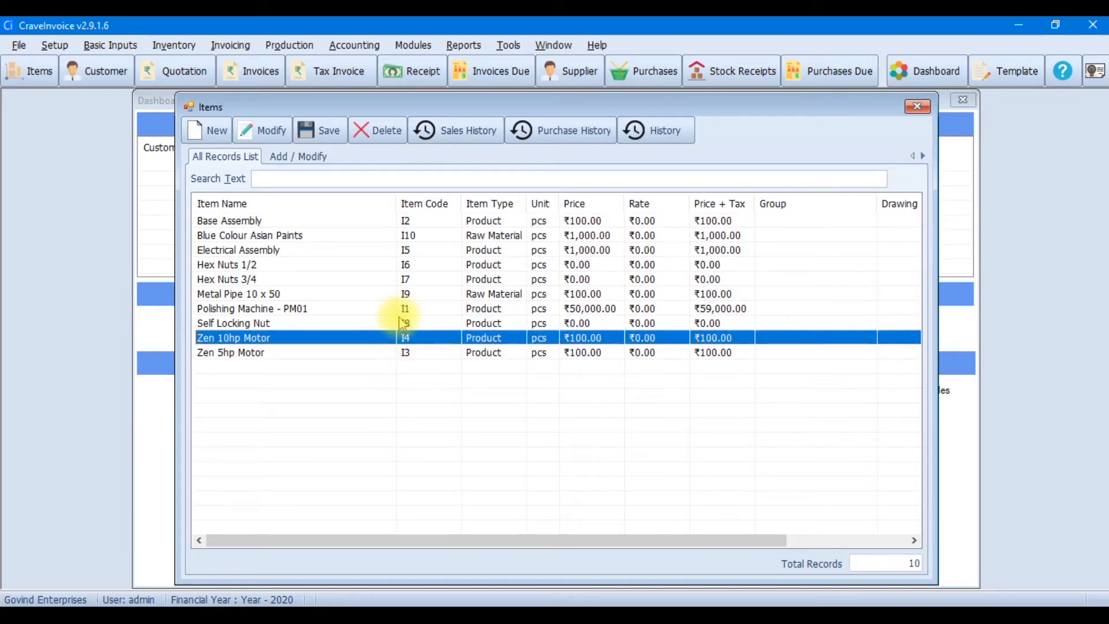
pyautogui.click(399, 297)
pyautogui.click(407, 236)
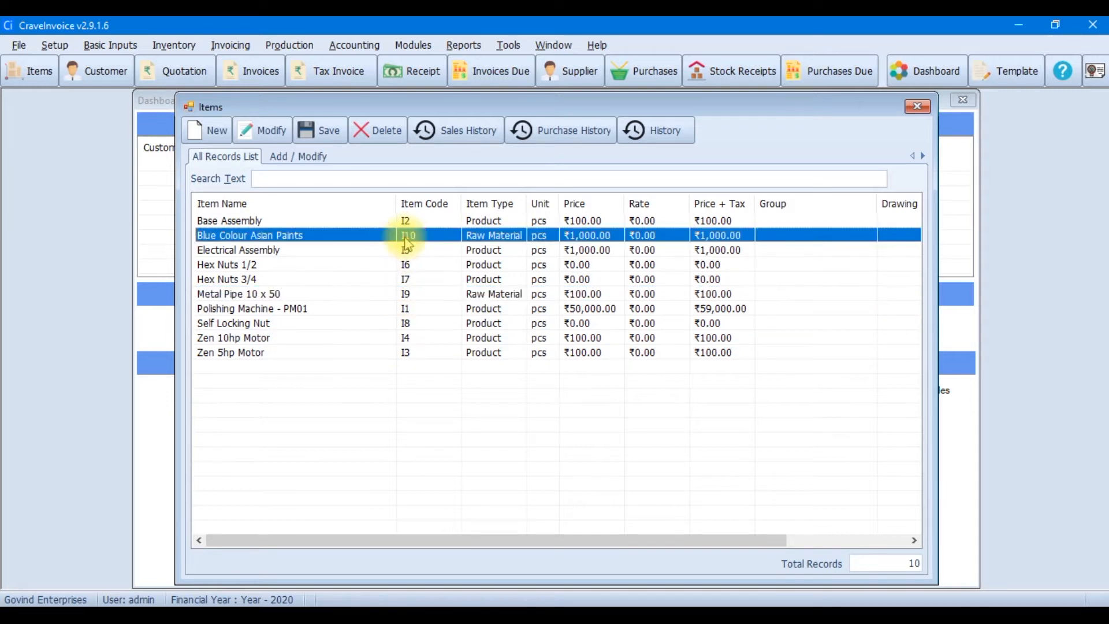
pyautogui.click(271, 130)
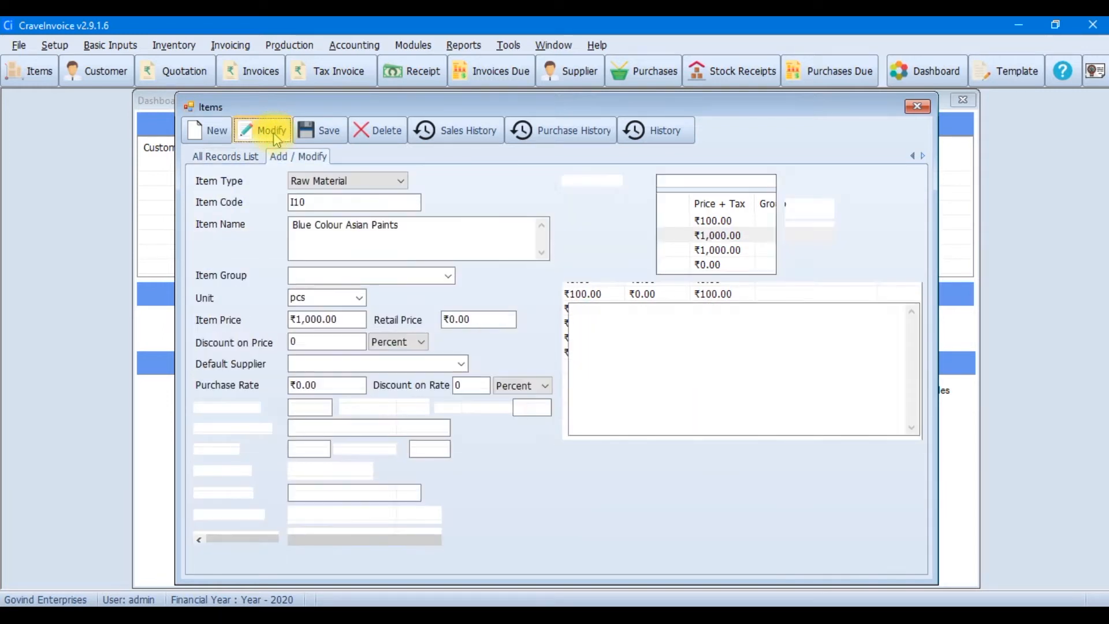
pyautogui.click(324, 202)
pyautogui.click(328, 230)
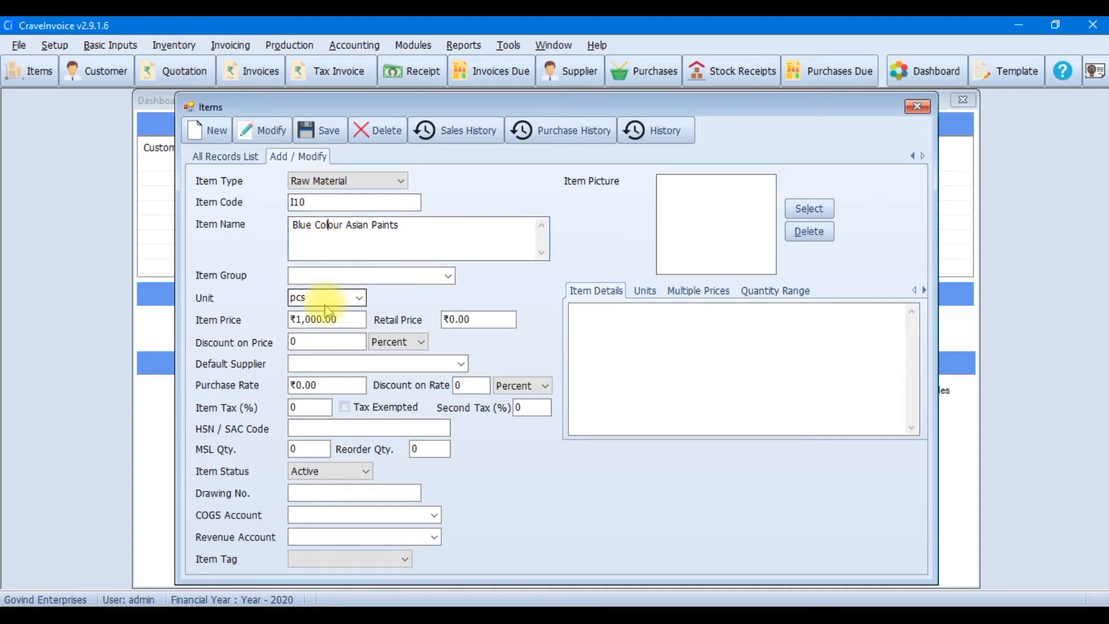
pyautogui.click(234, 159)
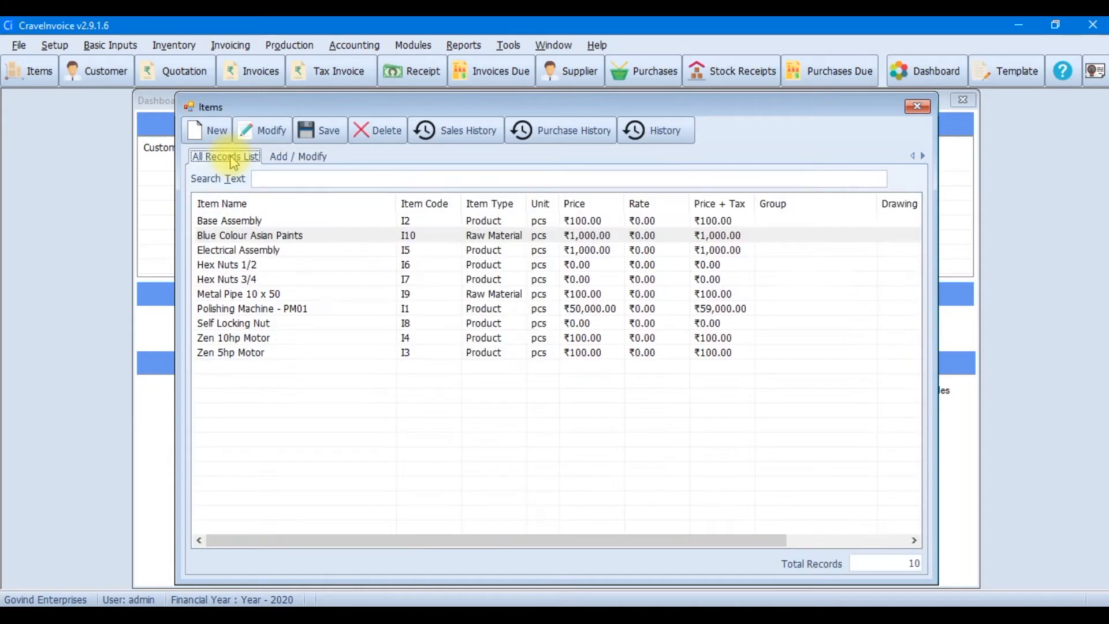
pyautogui.click(354, 309)
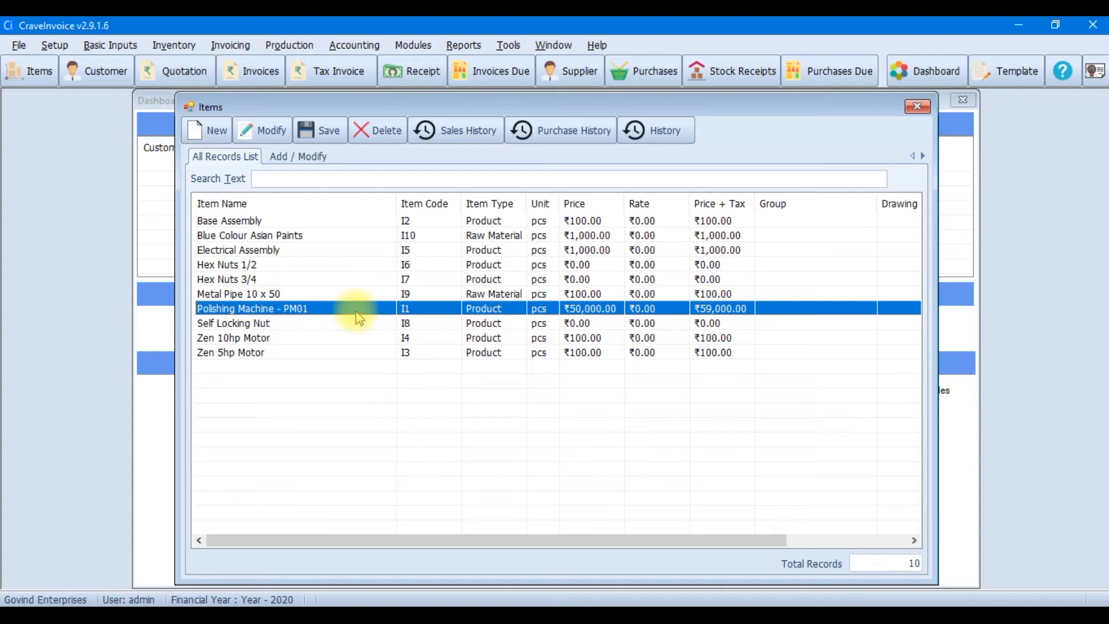
pyautogui.click(358, 325)
pyautogui.click(357, 338)
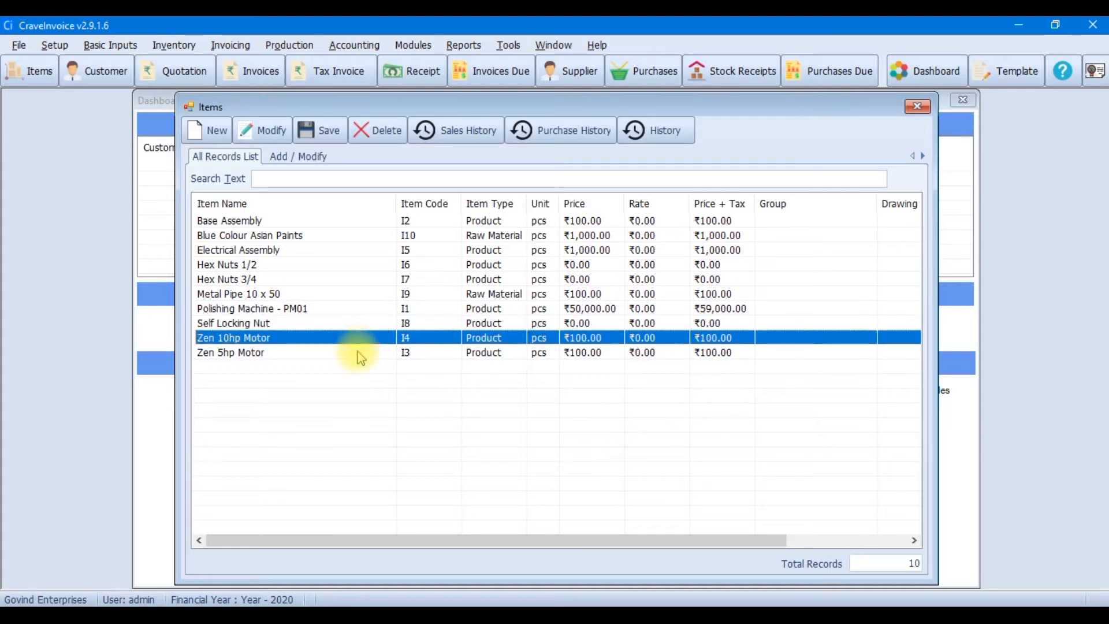
pyautogui.click(358, 352)
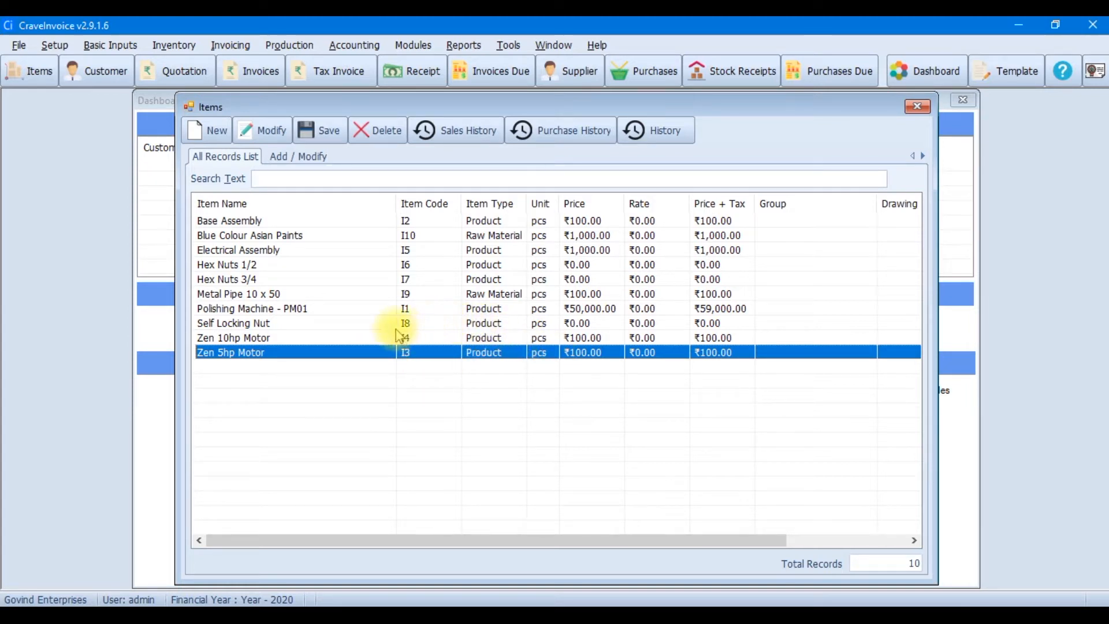
pyautogui.click(305, 254)
pyautogui.click(266, 130)
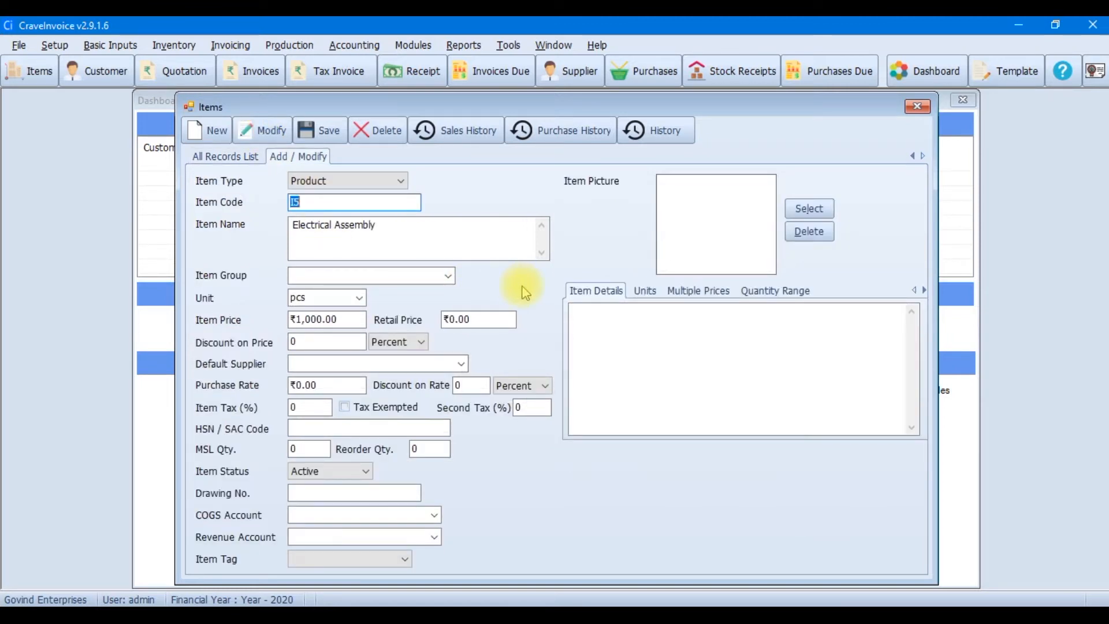
pyautogui.click(355, 495)
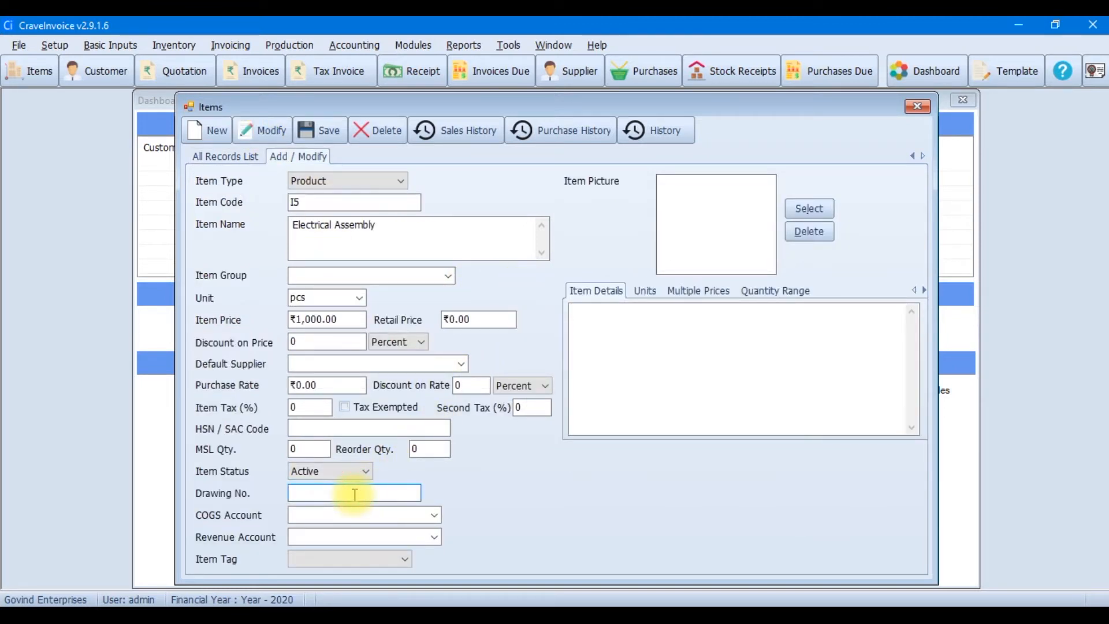
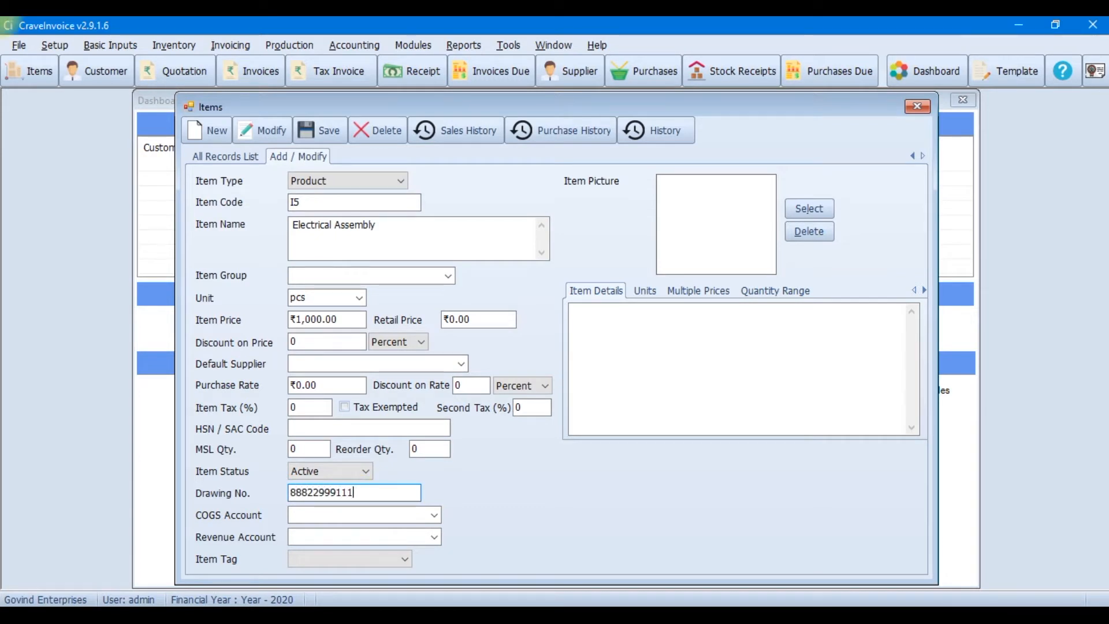
pyautogui.click(310, 129)
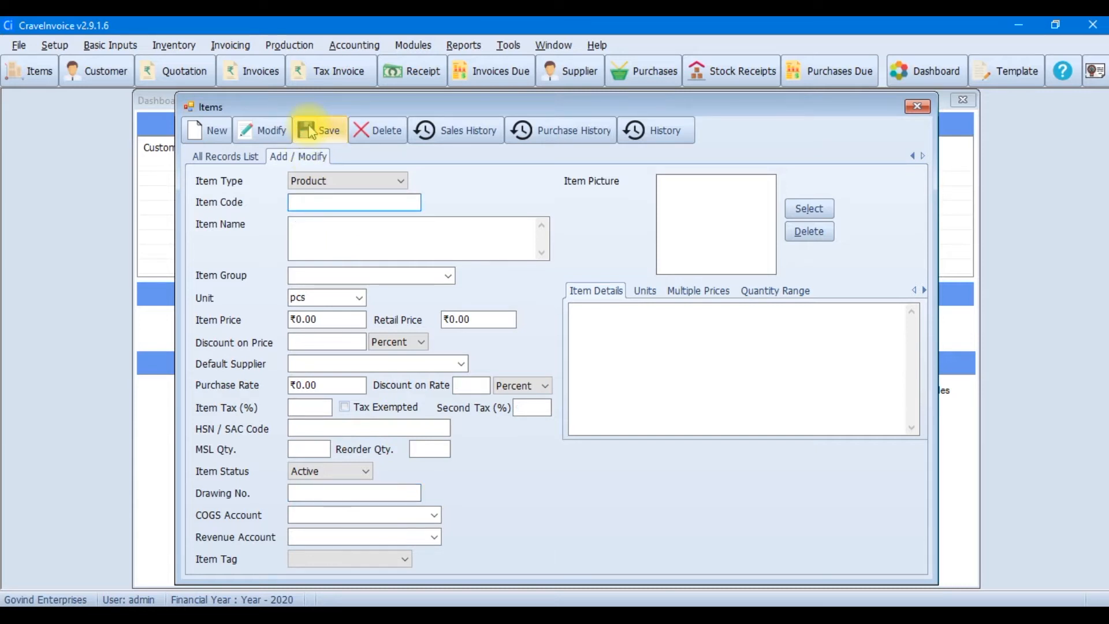
# Confirm Electrical Assembly shows its drawing number, then close the Items window
pyautogui.click(226, 157)
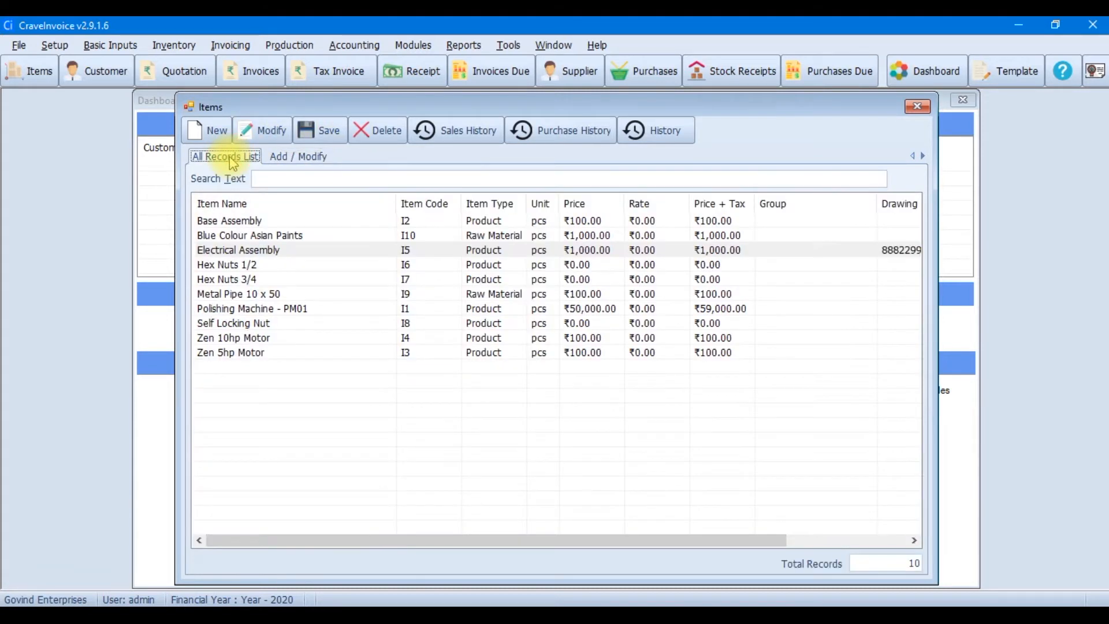
pyautogui.click(408, 249)
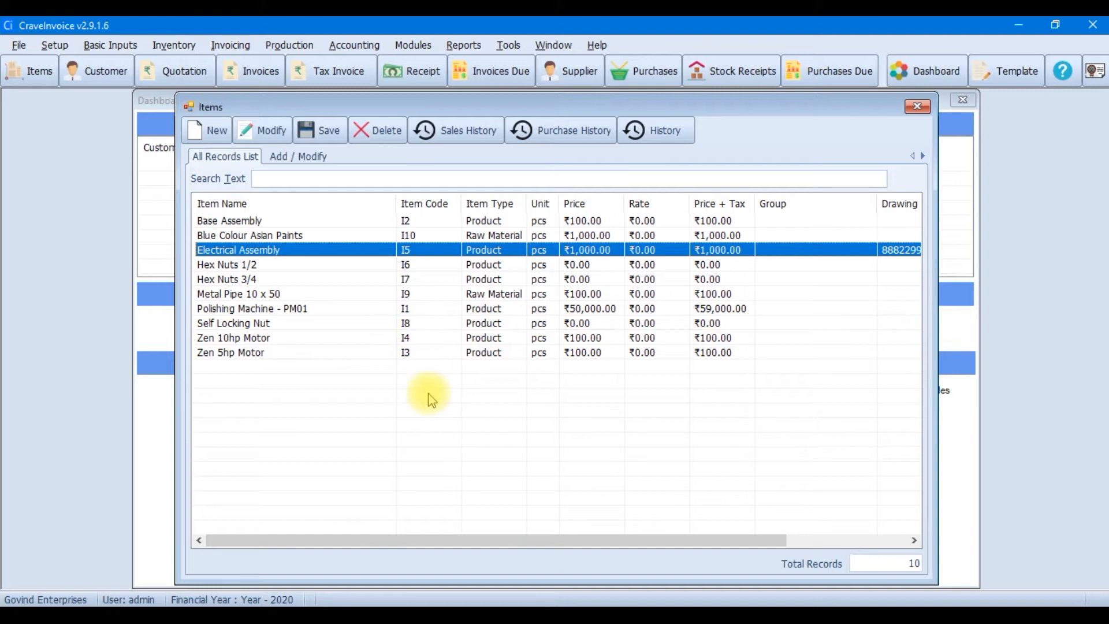
pyautogui.click(913, 110)
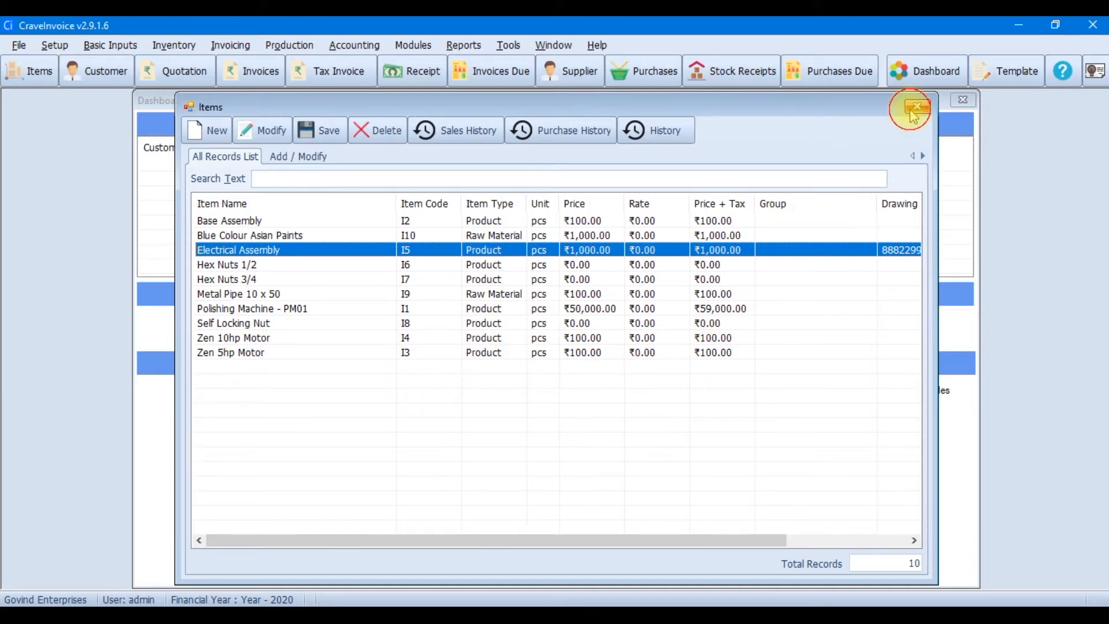
# Create a new bill of material for Polishing Machine - PM01 described as 'Polishing Machine BOM 1'
pyautogui.click(296, 52)
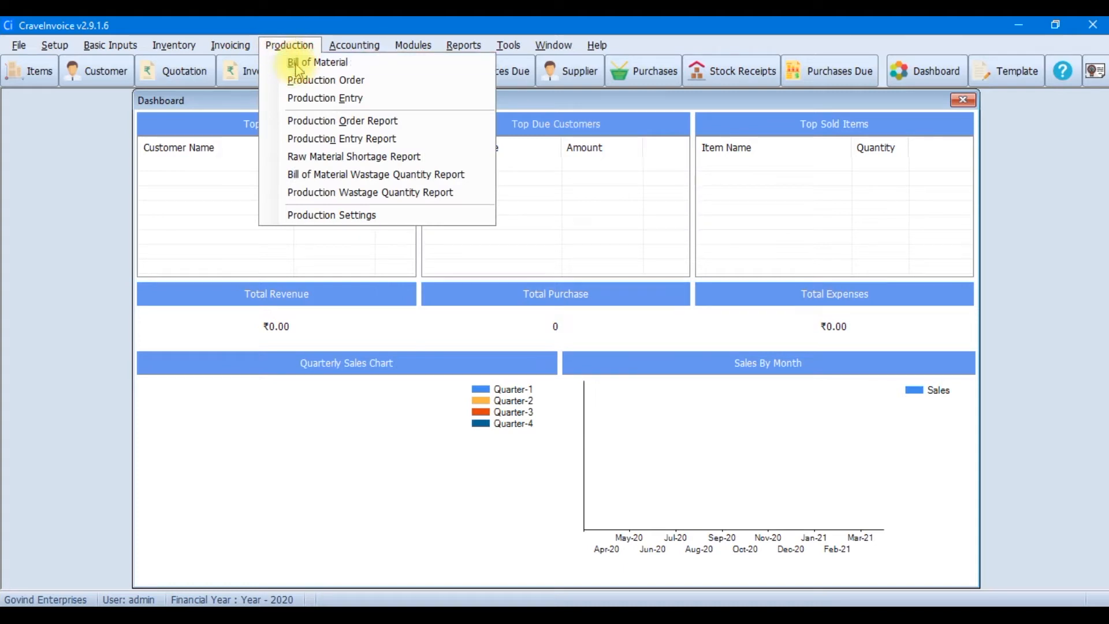
pyautogui.click(297, 63)
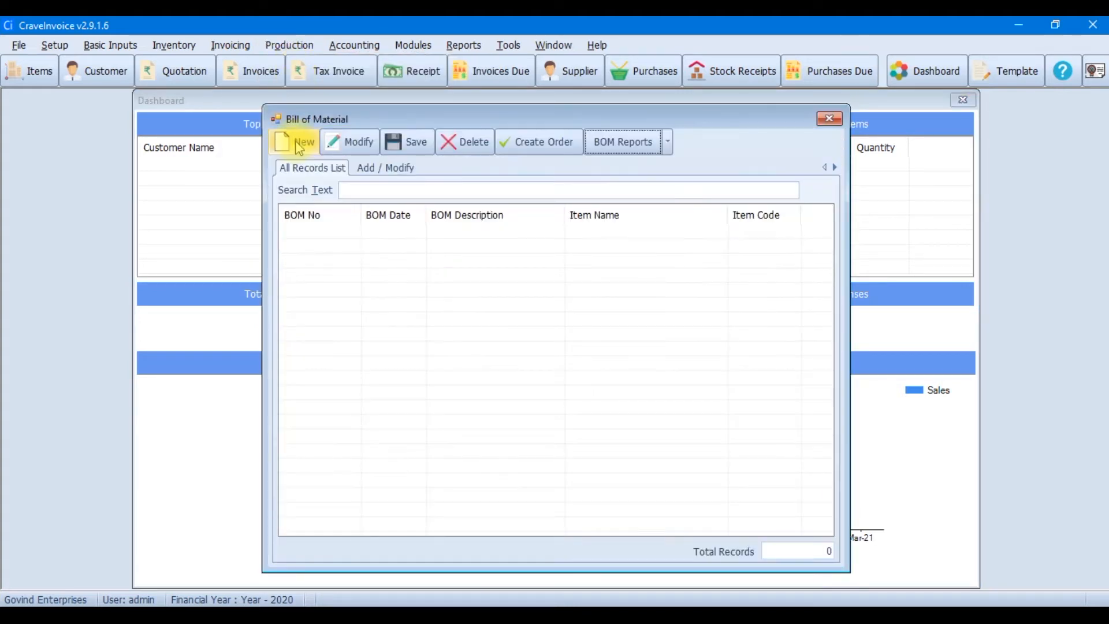
pyautogui.click(299, 146)
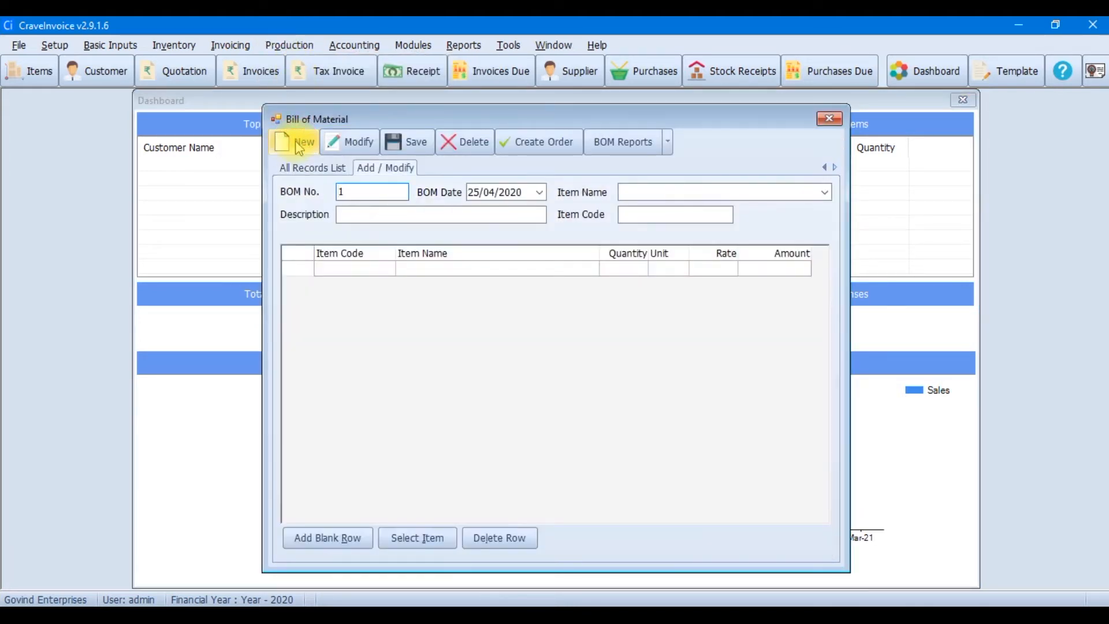
pyautogui.click(824, 192)
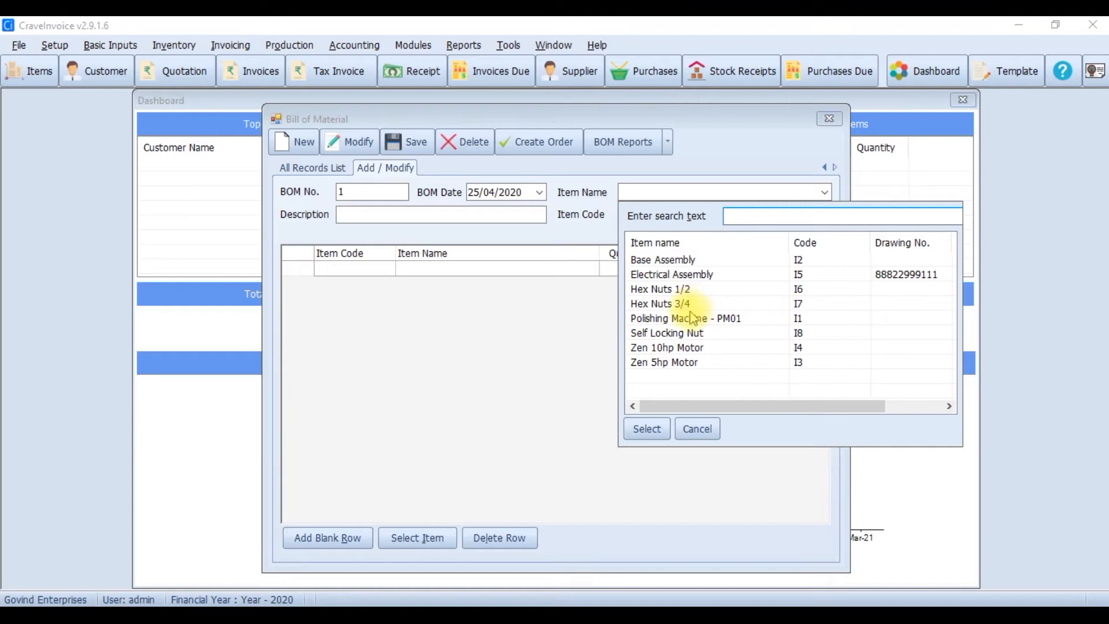
pyautogui.click(693, 317)
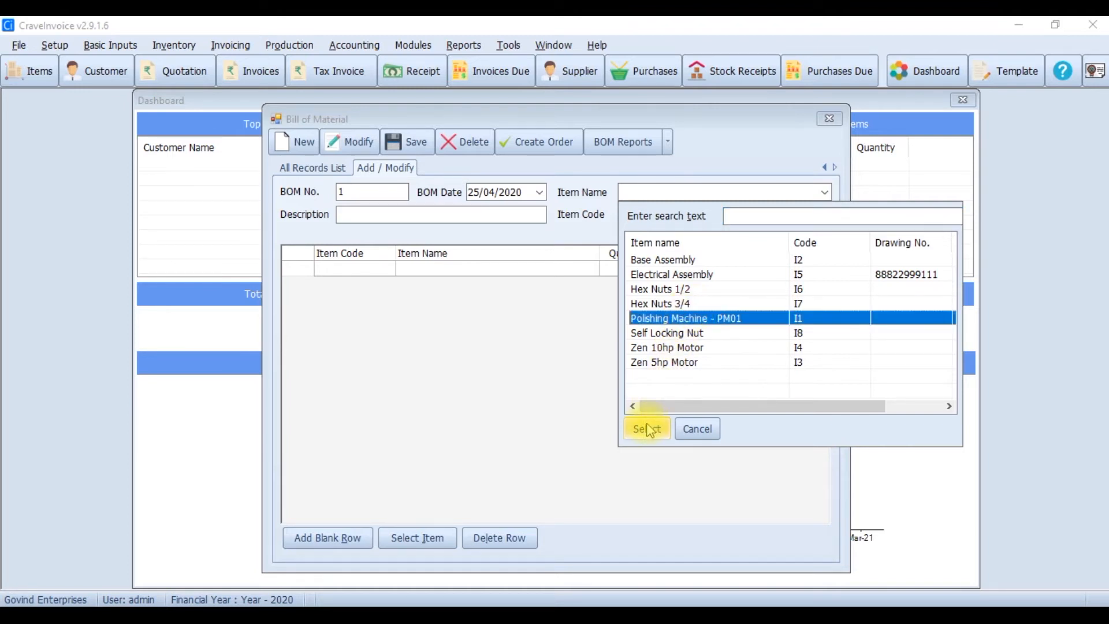
pyautogui.click(647, 429)
pyautogui.click(450, 214)
pyautogui.write('P')
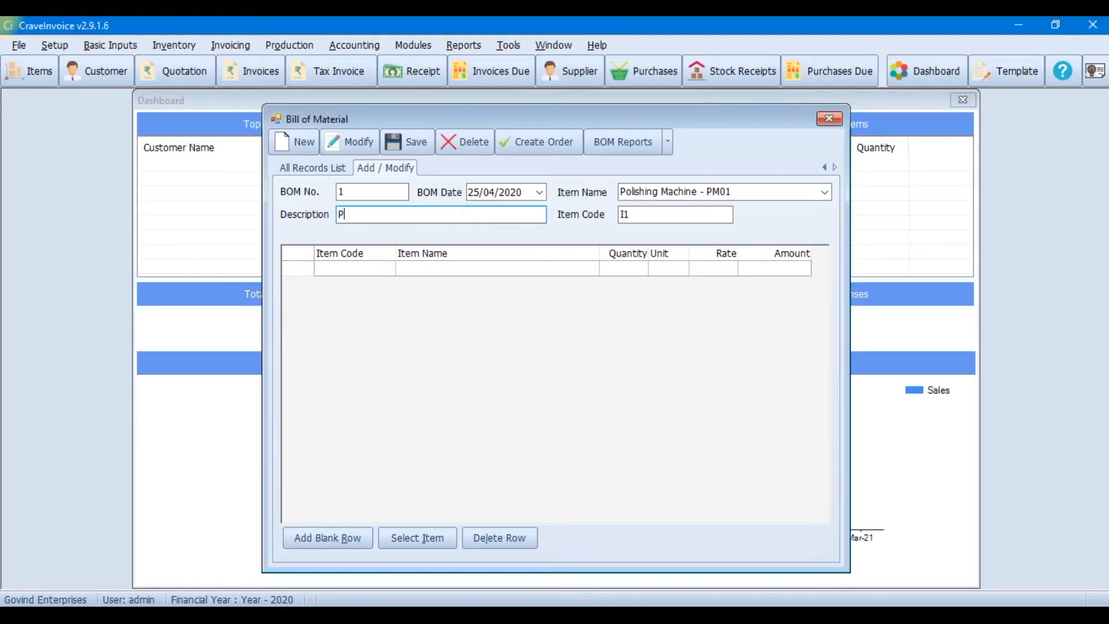
pyautogui.write('olishing Machine BOM 1')
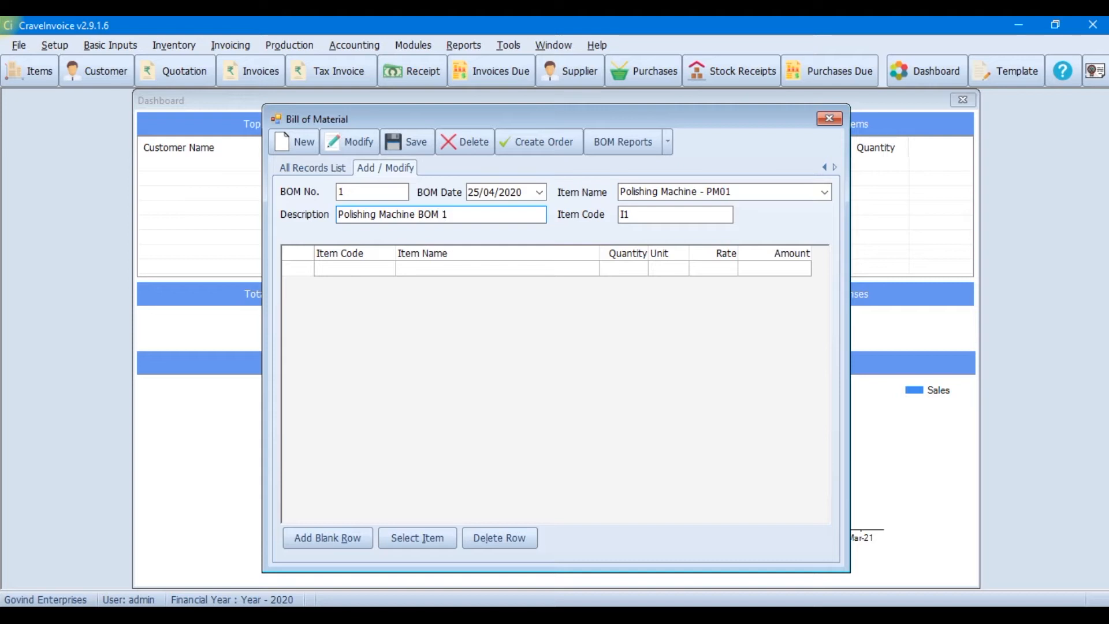
# Add Base Assembly, Electrical Assembly, Hex Nuts 1/2 and Hex Nuts 3/4 as BOM components
pyautogui.click(417, 538)
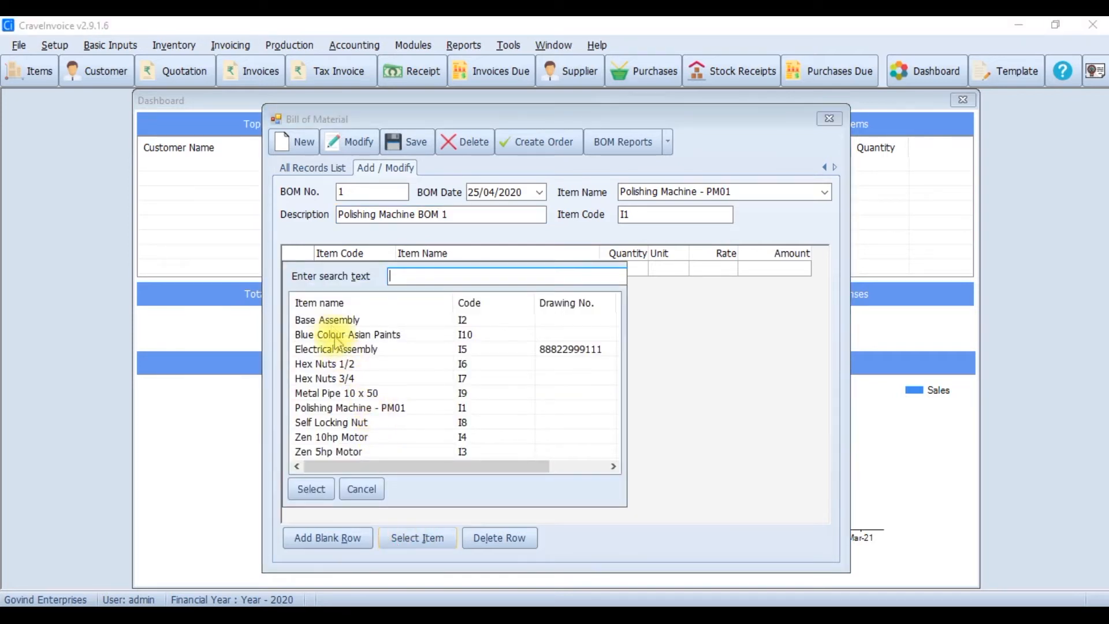
pyautogui.click(329, 319)
pyautogui.click(311, 489)
pyautogui.click(406, 536)
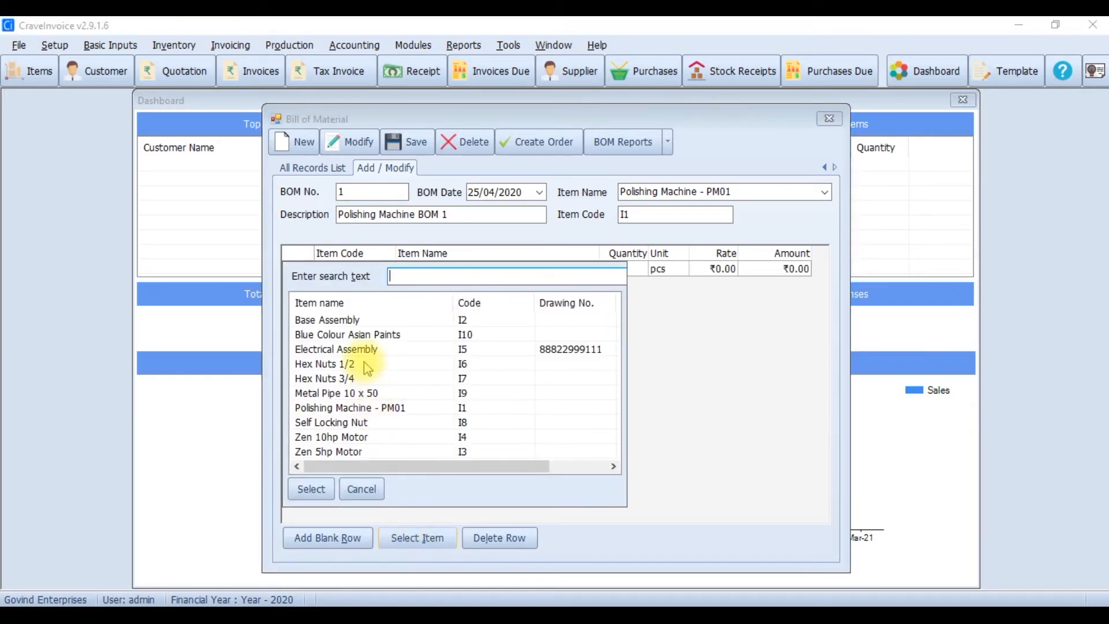
pyautogui.click(358, 349)
pyautogui.click(312, 489)
pyautogui.click(413, 544)
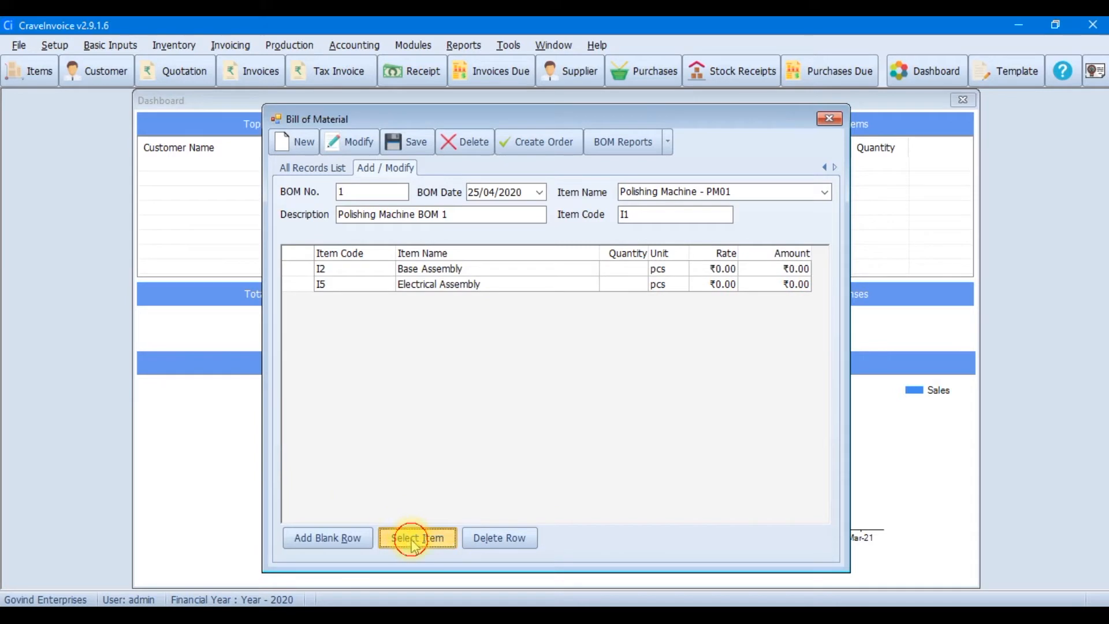
pyautogui.click(323, 364)
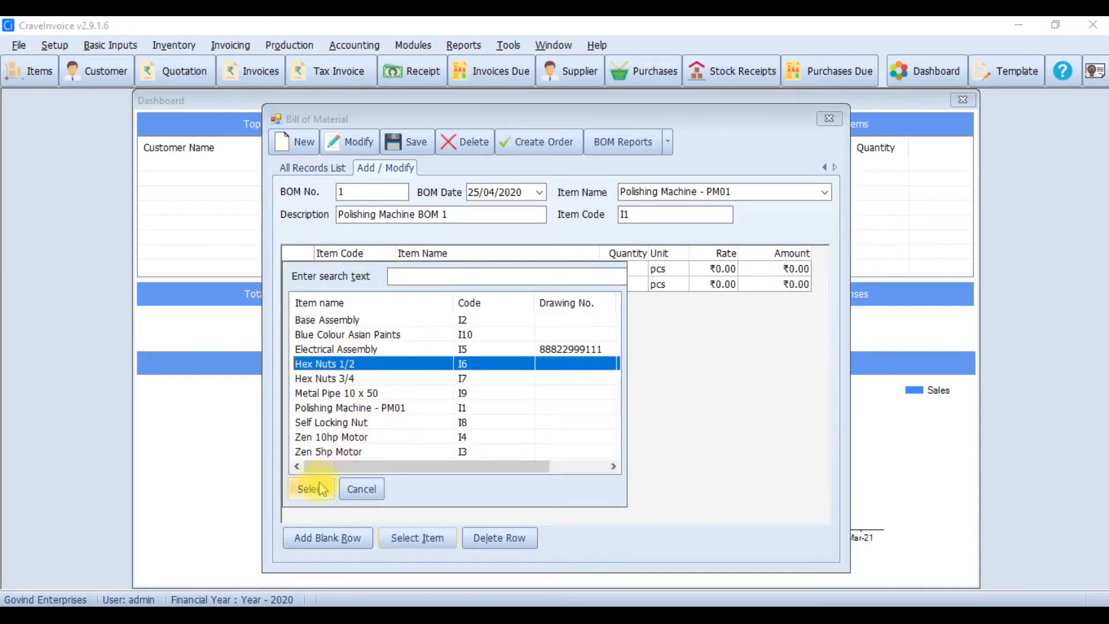
pyautogui.click(321, 489)
pyautogui.click(414, 538)
pyautogui.click(336, 379)
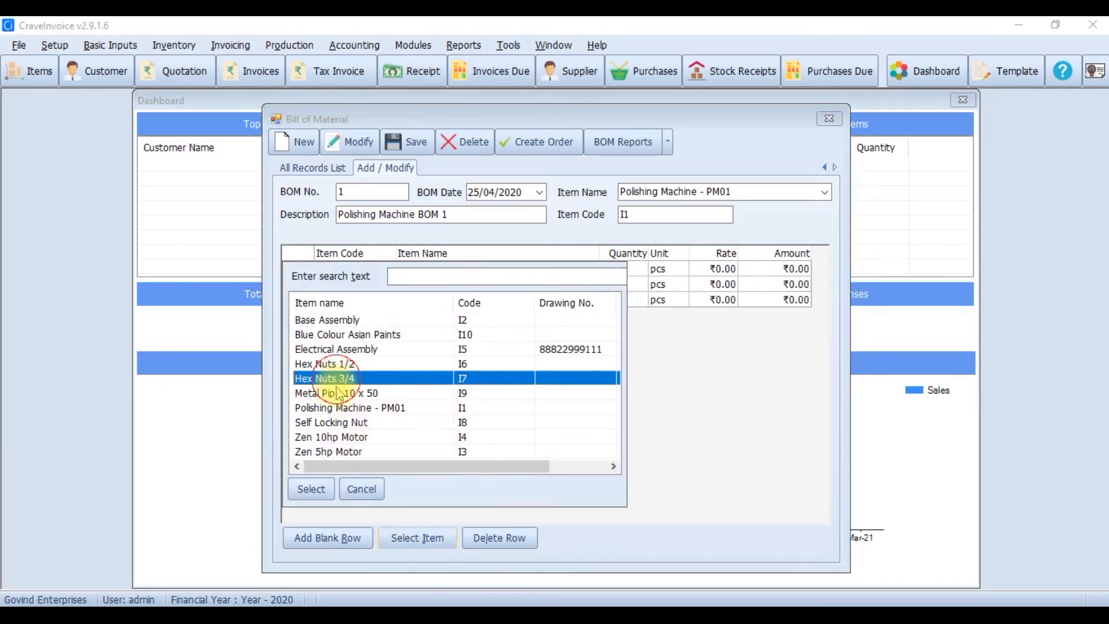
pyautogui.click(307, 489)
# Add Metal Pipe 10 x 50, Self Locking Nut, Zen 10hp Motor and Zen 5hp Motor as components
pyautogui.click(410, 538)
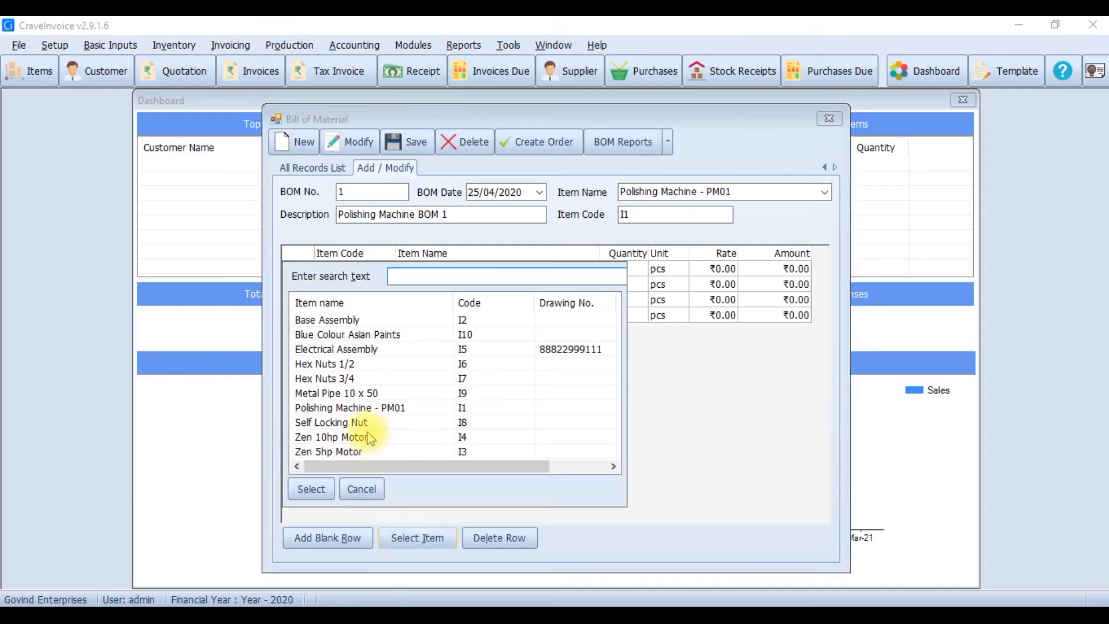
pyautogui.click(355, 394)
pyautogui.click(306, 488)
pyautogui.click(398, 535)
pyautogui.click(355, 422)
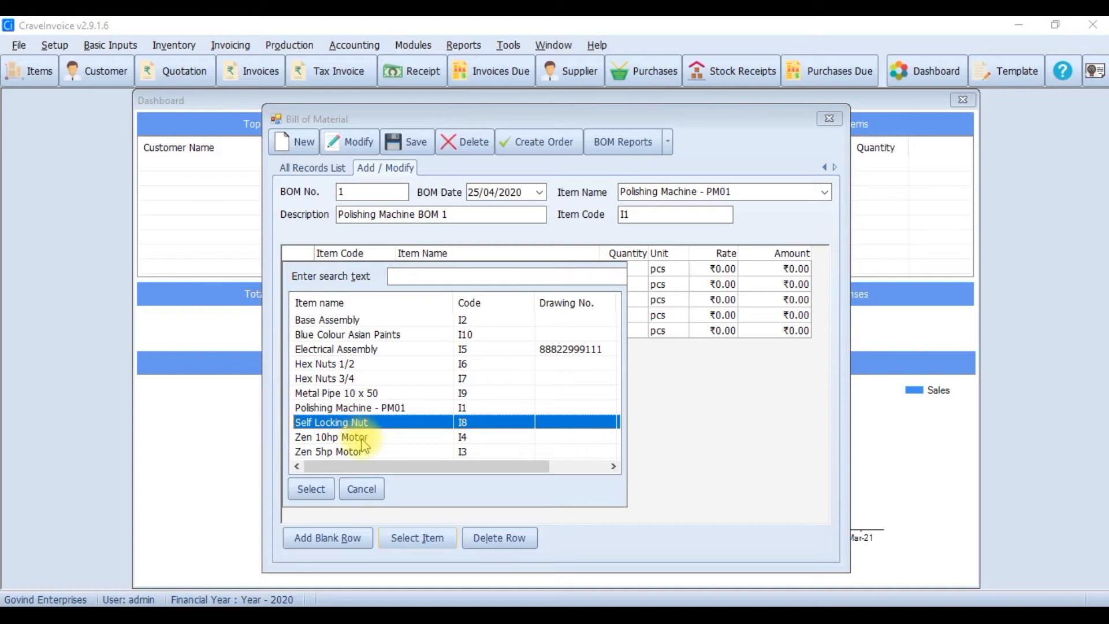
pyautogui.click(306, 489)
pyautogui.click(409, 537)
pyautogui.click(343, 438)
pyautogui.click(311, 489)
pyautogui.click(411, 537)
pyautogui.click(338, 452)
pyautogui.click(311, 489)
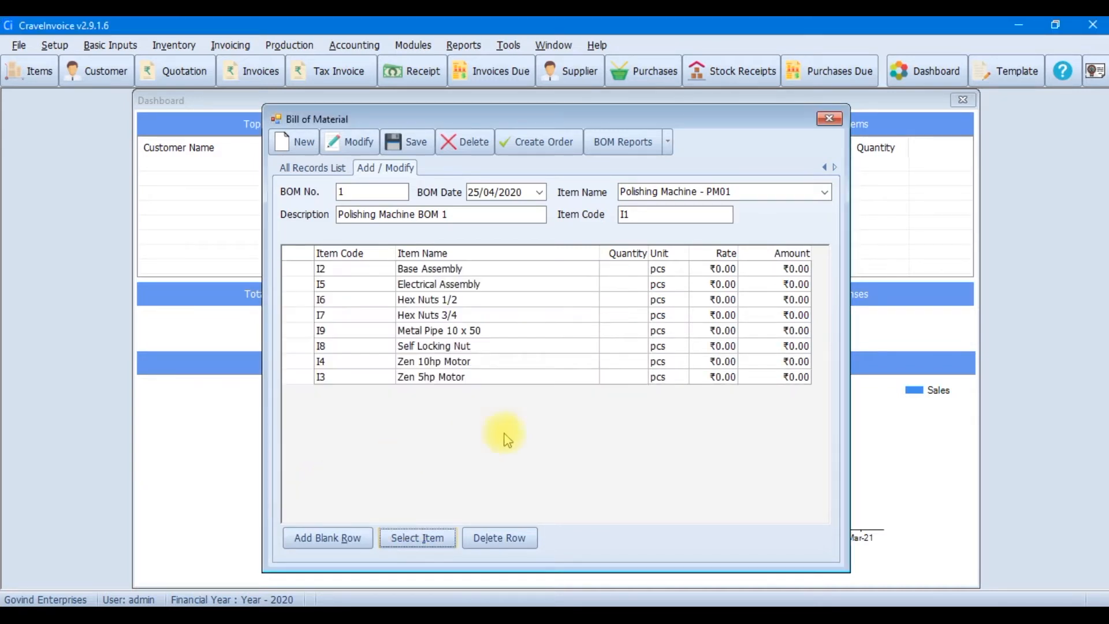
# Enter component quantities 10, 10, 5, 100, 2 and 2 in the Quantity column
pyautogui.click(615, 271)
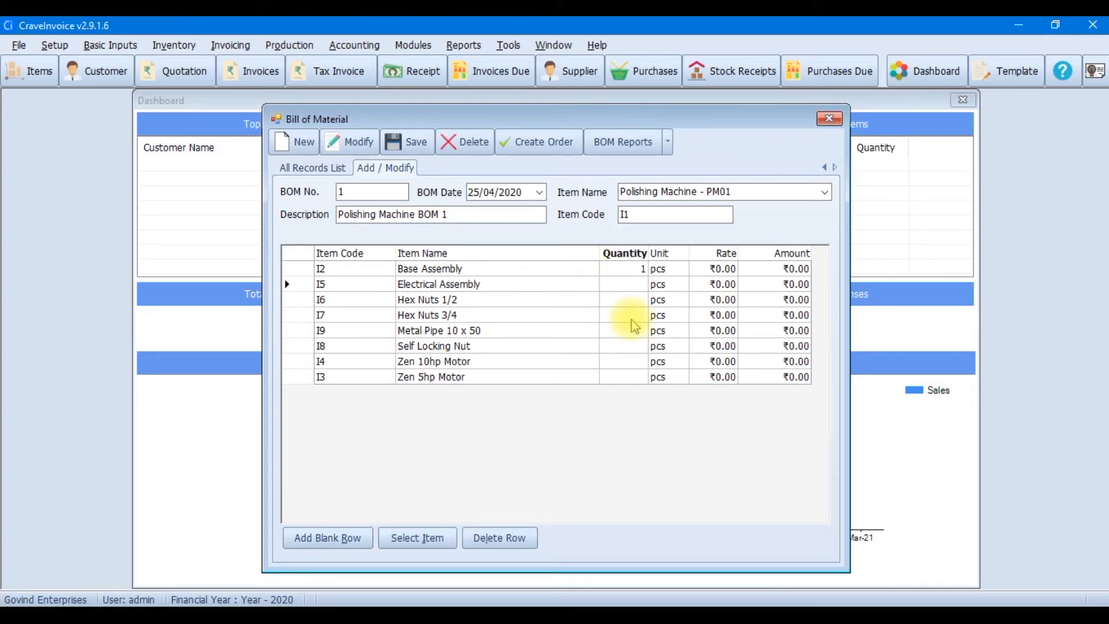
pyautogui.write('10')
pyautogui.press('Return')
pyautogui.write('10')
pyautogui.press('Return')
pyautogui.write('100')
pyautogui.press('Return')
pyautogui.write('2')
pyautogui.press('Return')
pyautogui.press('Return')
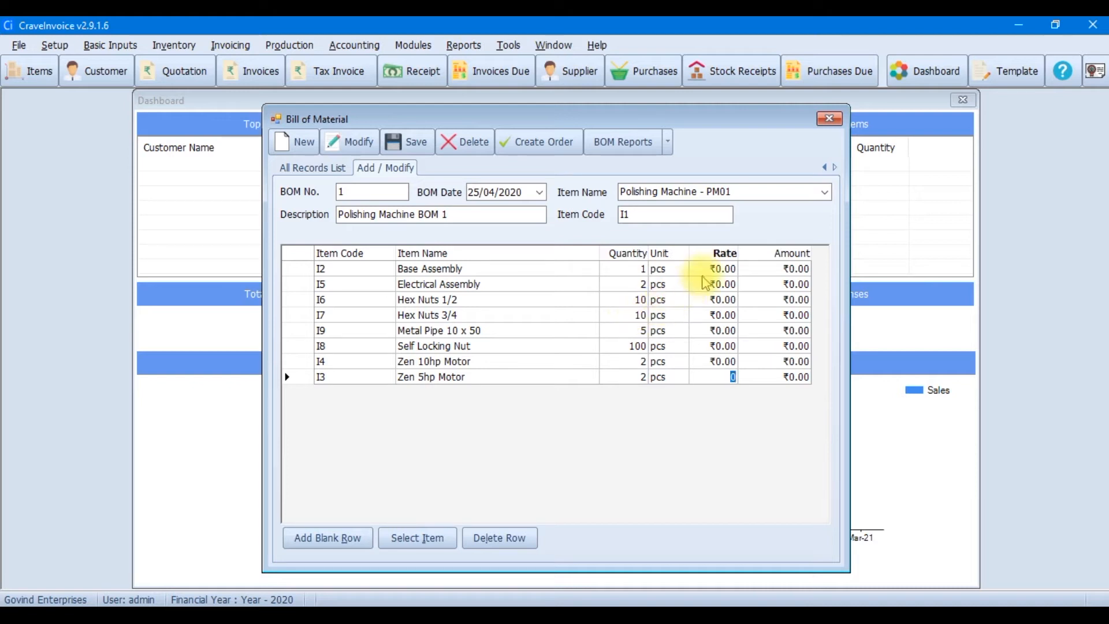
# Review the rate of each component from Base Assembly down to Zen 5hp Motor
pyautogui.click(704, 270)
pyautogui.click(711, 287)
pyautogui.click(708, 331)
pyautogui.click(715, 363)
pyautogui.click(714, 377)
pyautogui.click(708, 270)
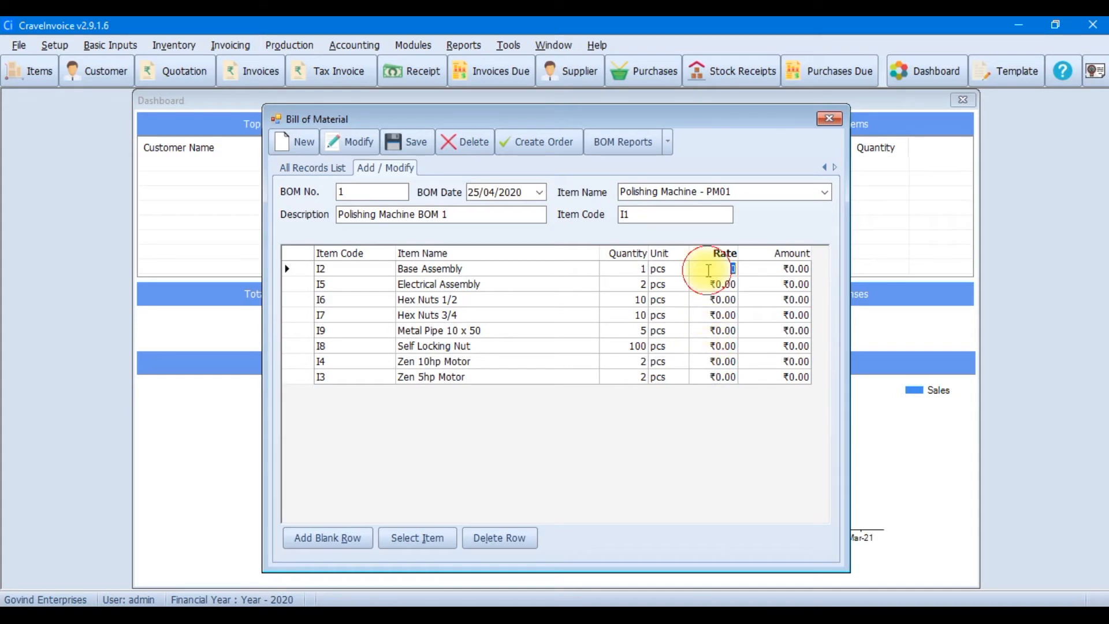
# Save the bill of material and select BOM 1 in the records list
pyautogui.click(417, 144)
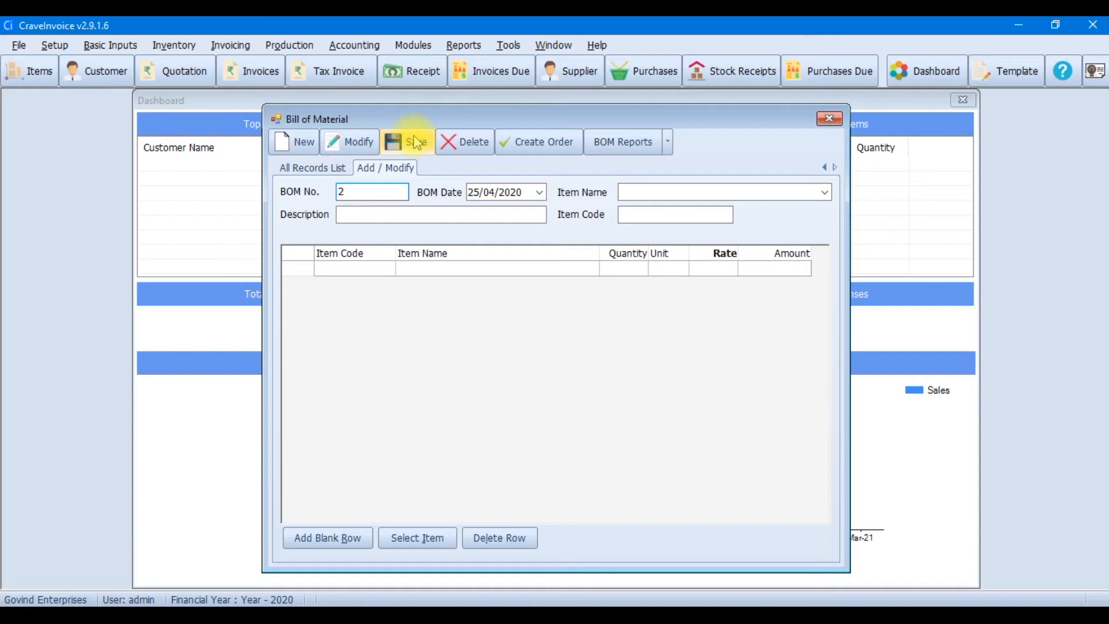
pyautogui.click(338, 168)
pyautogui.click(428, 233)
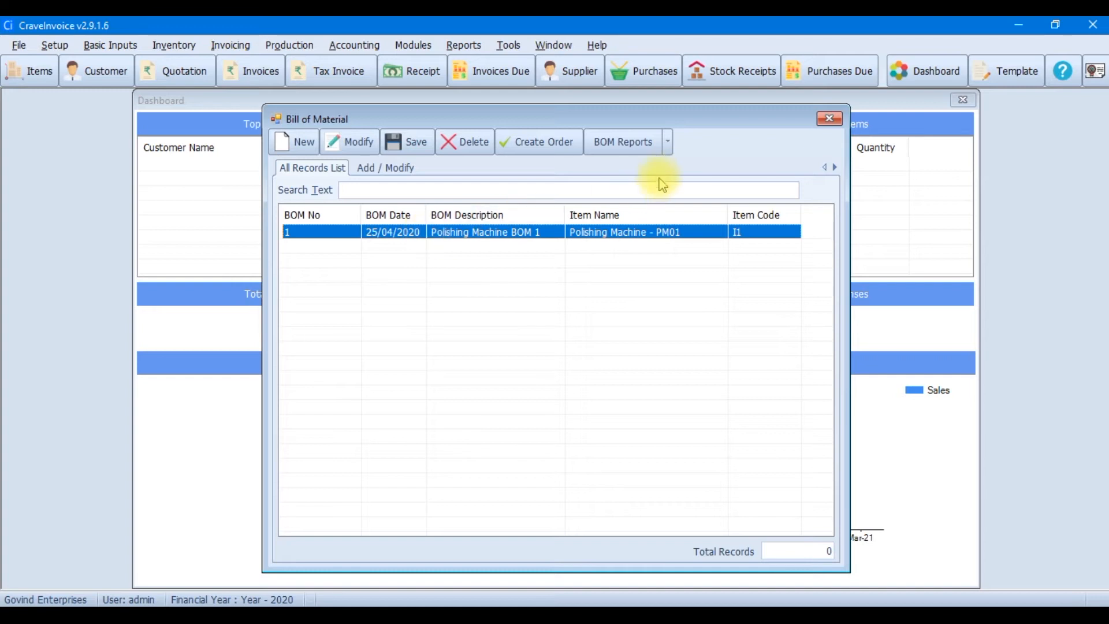
# Preview the Bill of Material List report for BOM 1, then close it and the BOM window
pyautogui.click(669, 143)
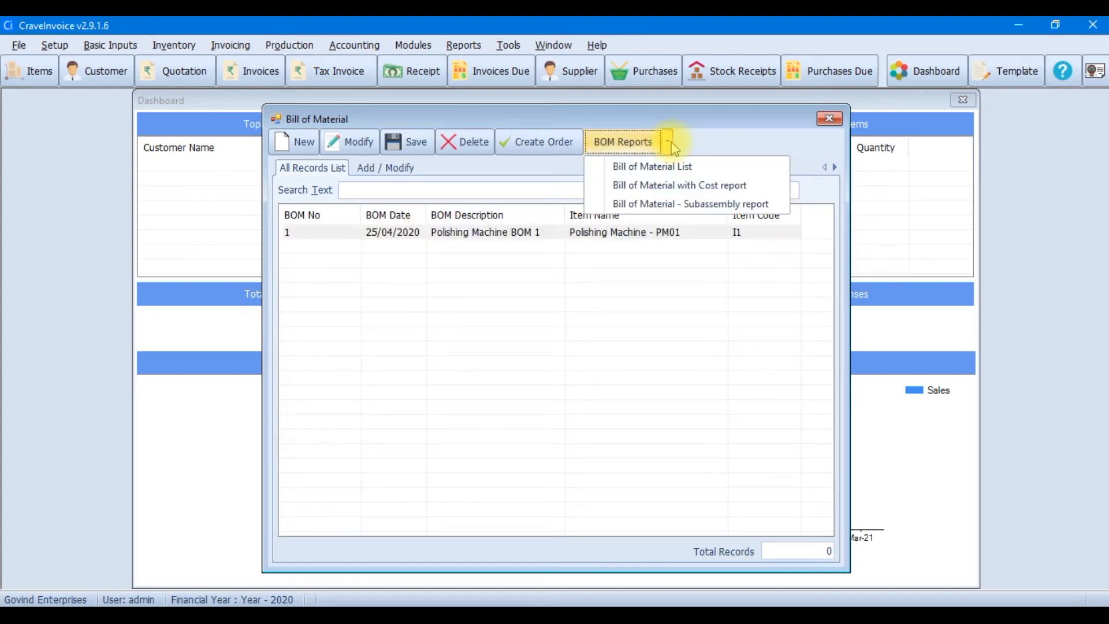
pyautogui.click(672, 169)
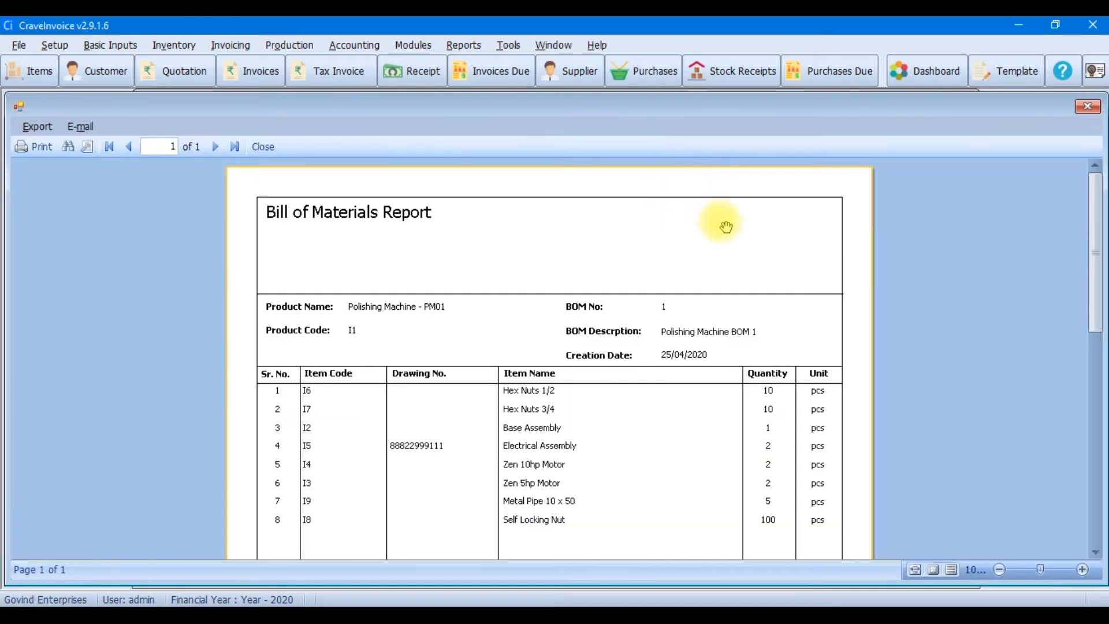
pyautogui.moveTo(1093, 226)
pyautogui.mouseDown()
pyautogui.moveTo(1089, 426)
pyautogui.moveTo(1091, 212)
pyautogui.mouseUp()
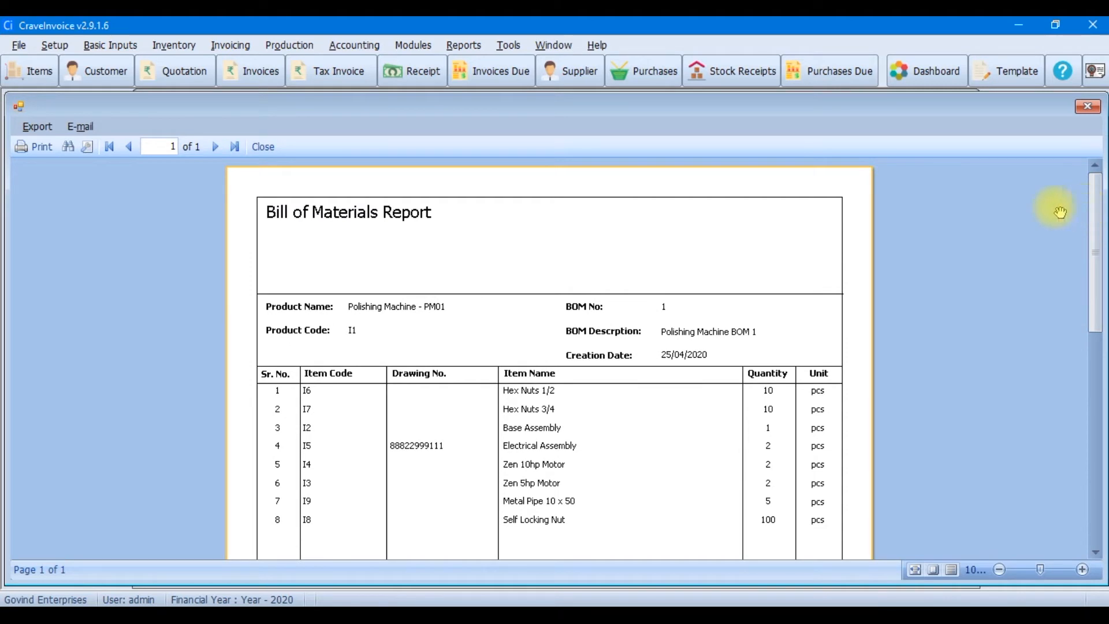
pyautogui.click(272, 151)
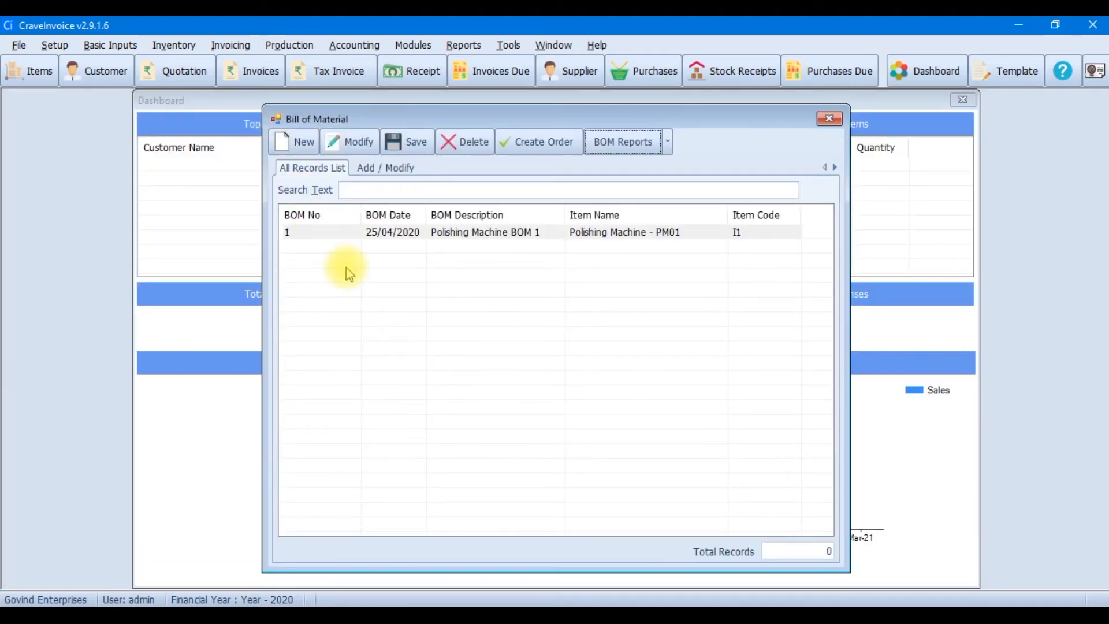
pyautogui.click(830, 119)
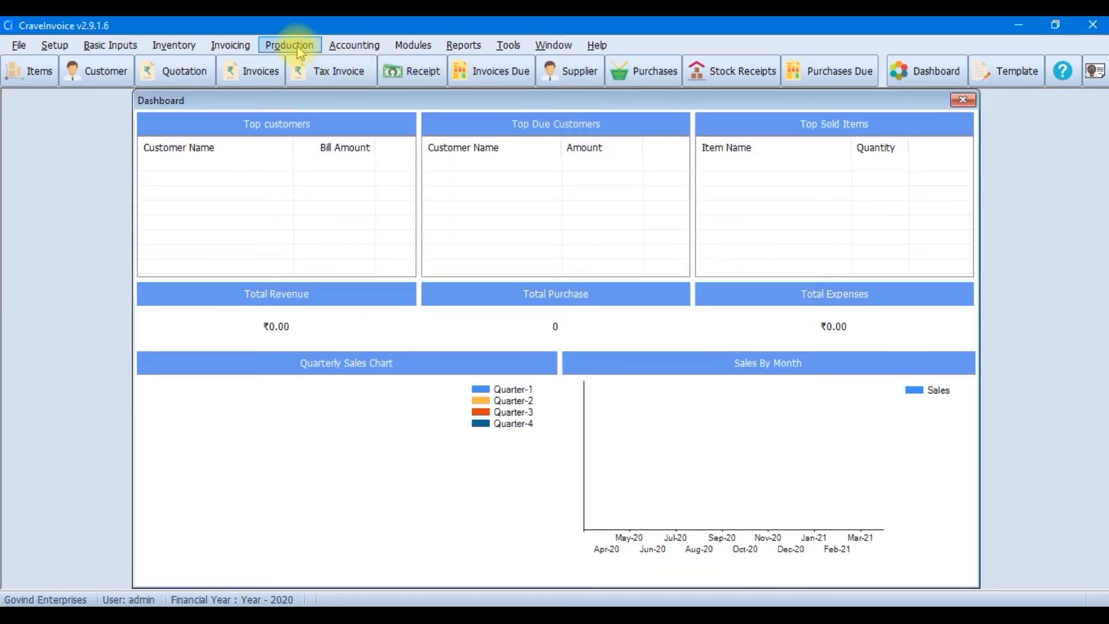
pyautogui.click(173, 45)
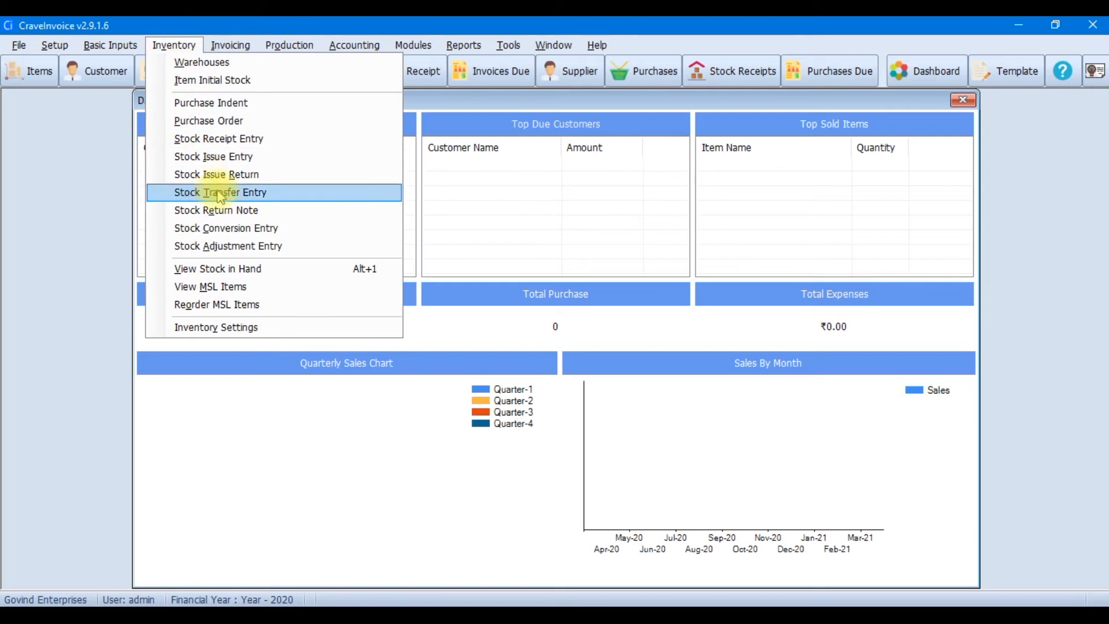
# Check Stock in Hand with zero-quantity items shown, confirming every item is at 0
pyautogui.click(248, 269)
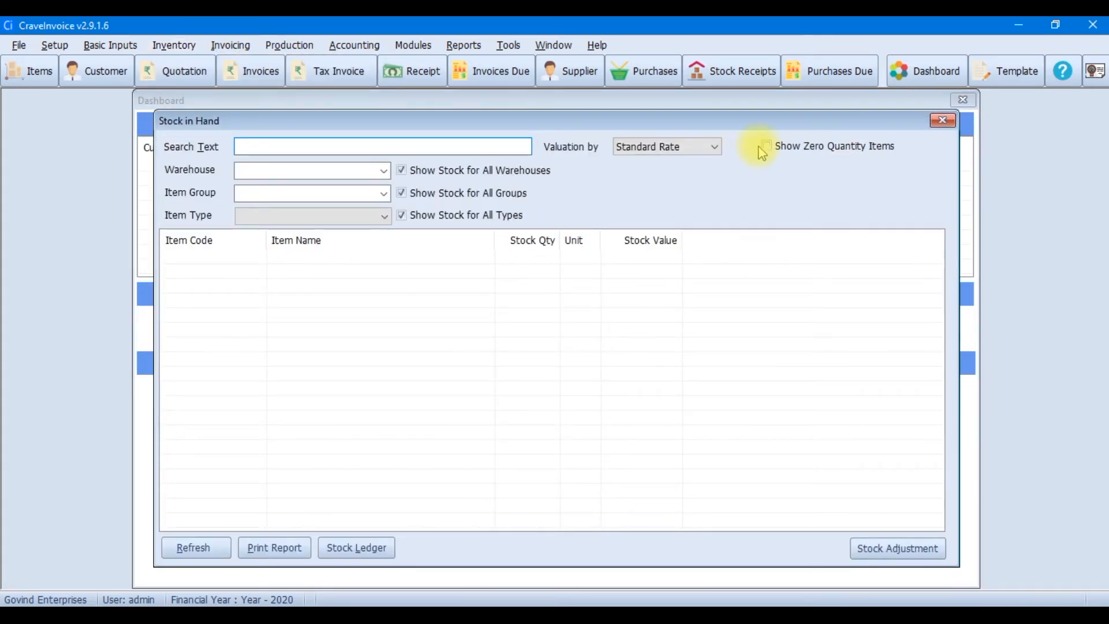
pyautogui.click(803, 146)
pyautogui.moveTo(415, 422); pyautogui.dragTo(492, 415)
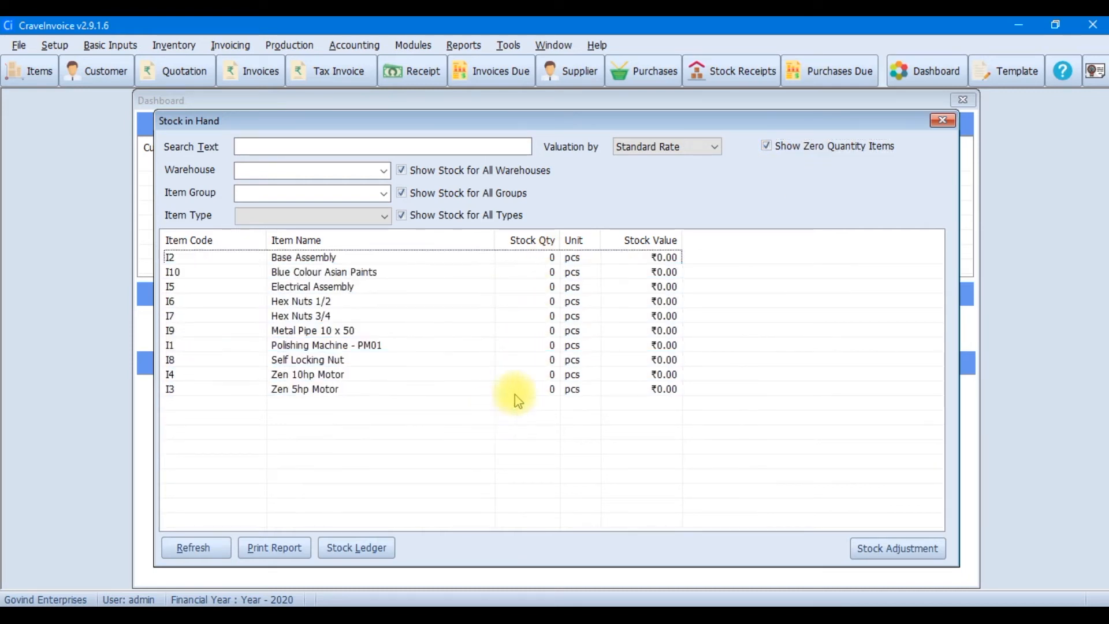
pyautogui.click(942, 121)
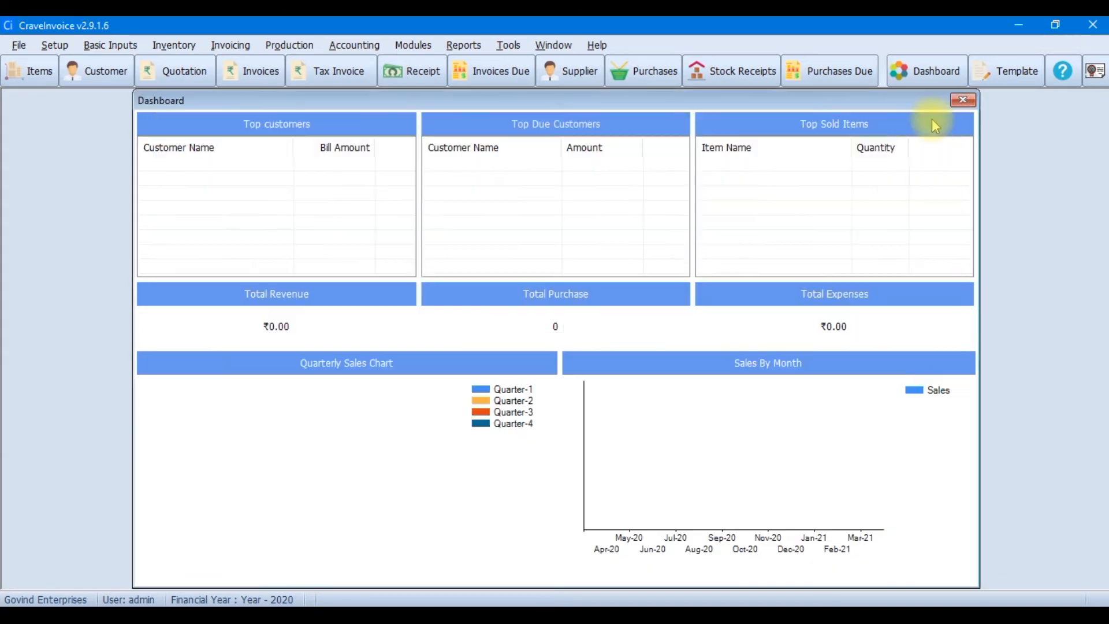
# Open Item Initial Stock, listing all ten items at 0 pcs in Warehouse 1
pyautogui.click(178, 45)
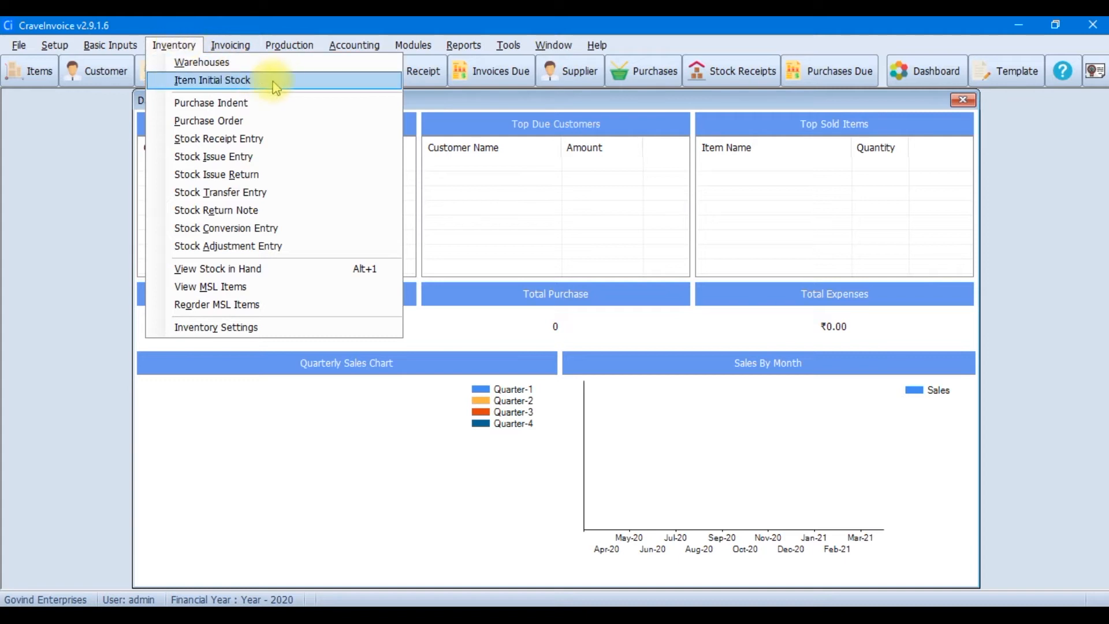
pyautogui.click(294, 82)
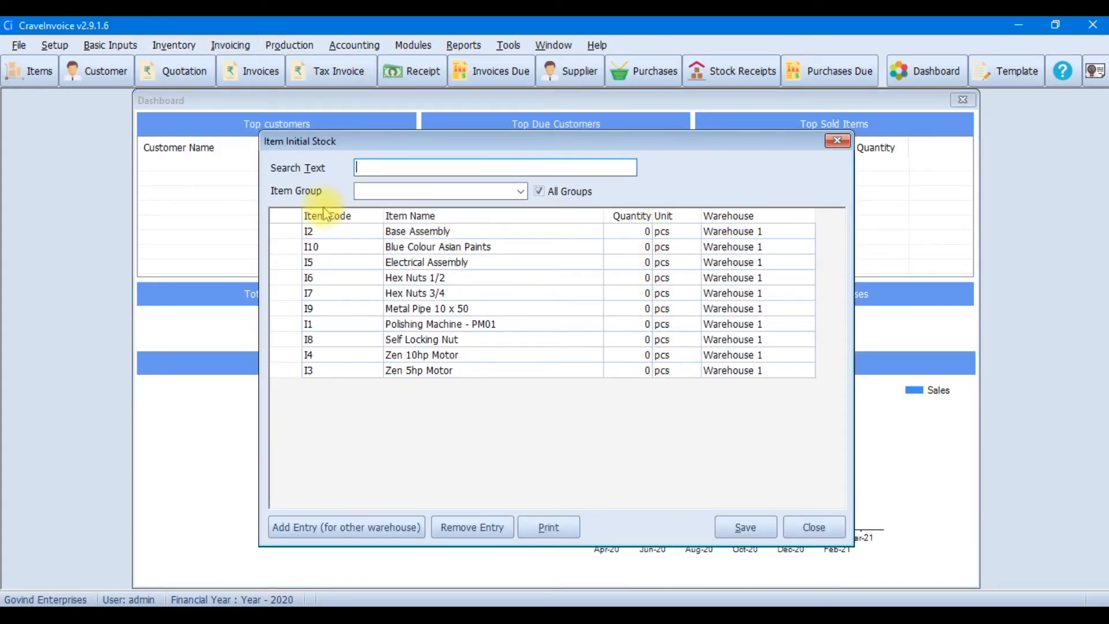
pyautogui.click(161, 46)
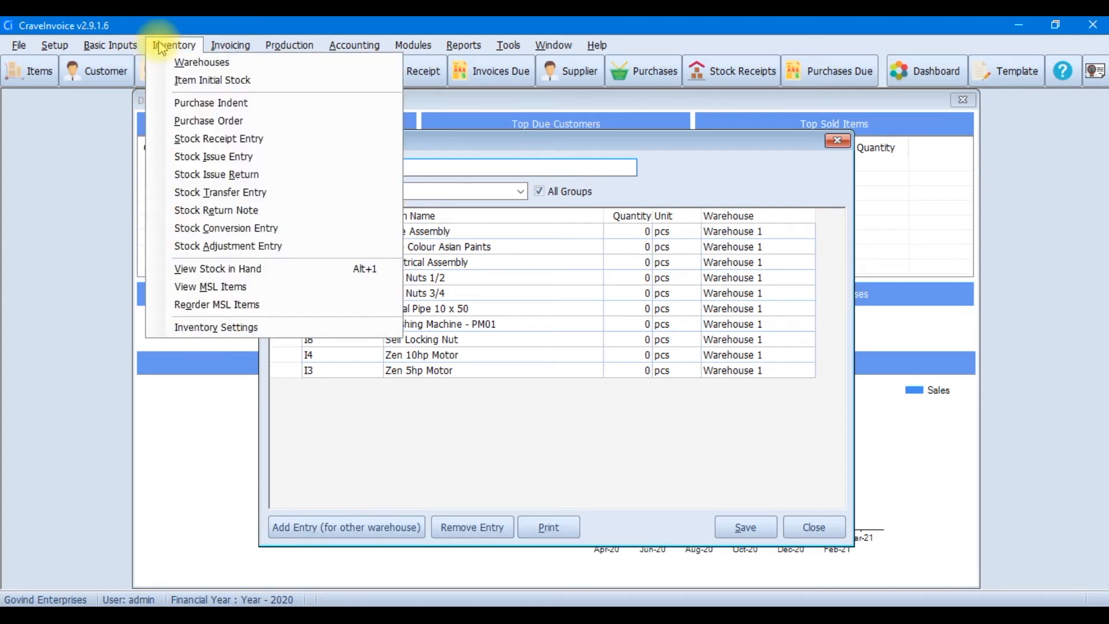
pyautogui.click(250, 142)
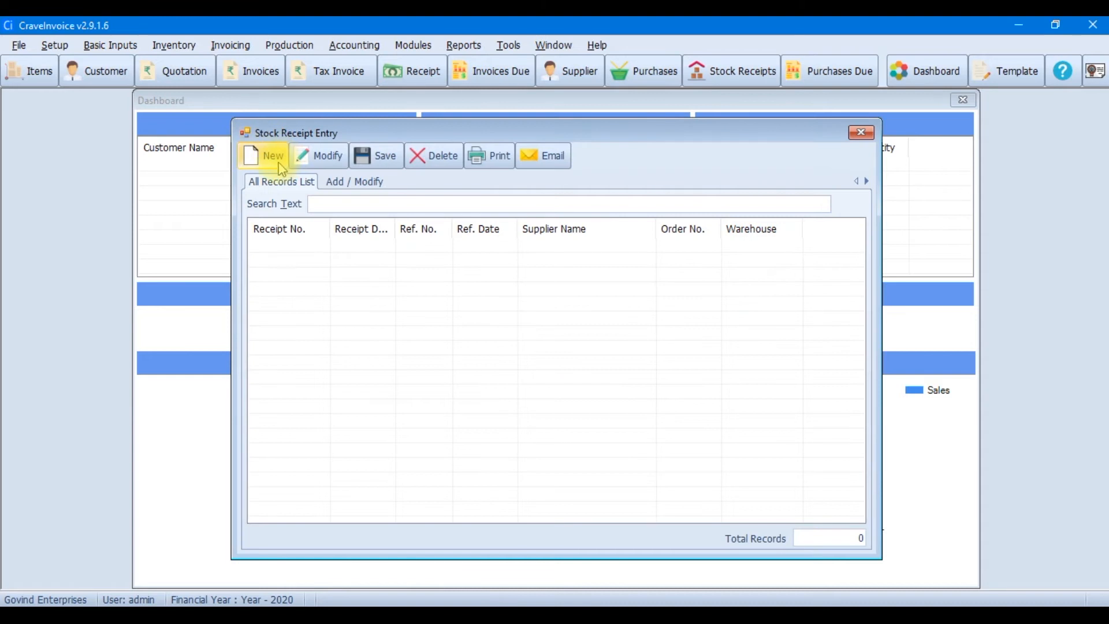
# Start stock receipt 1 and enter a new supplier record for Vishal Traders with address, city, zip and state
pyautogui.click(279, 164)
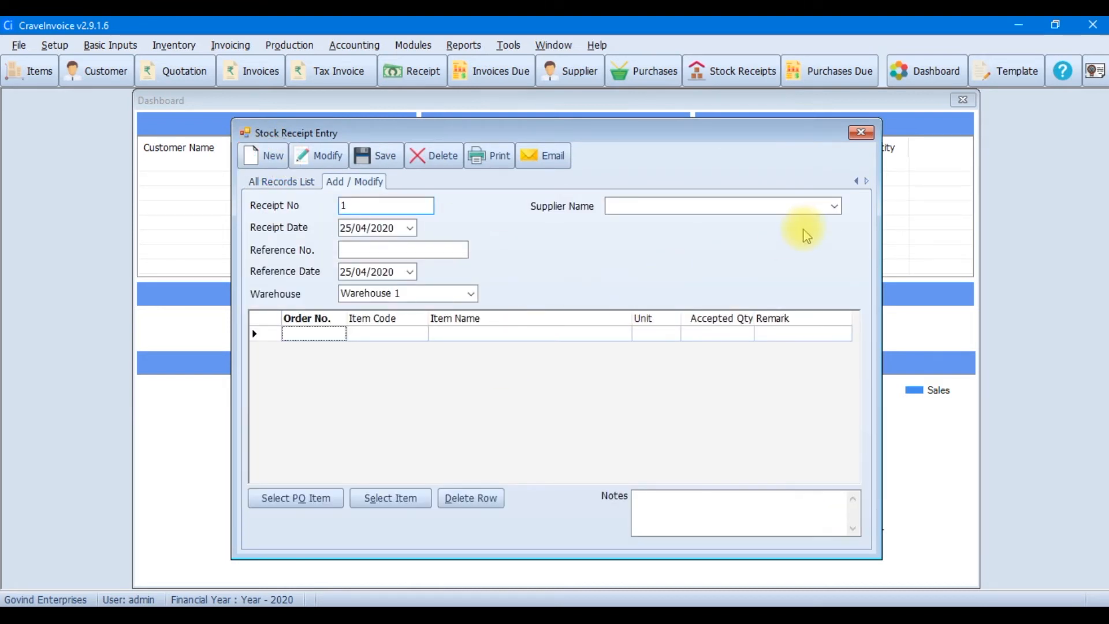
pyautogui.click(835, 207)
pyautogui.click(843, 184)
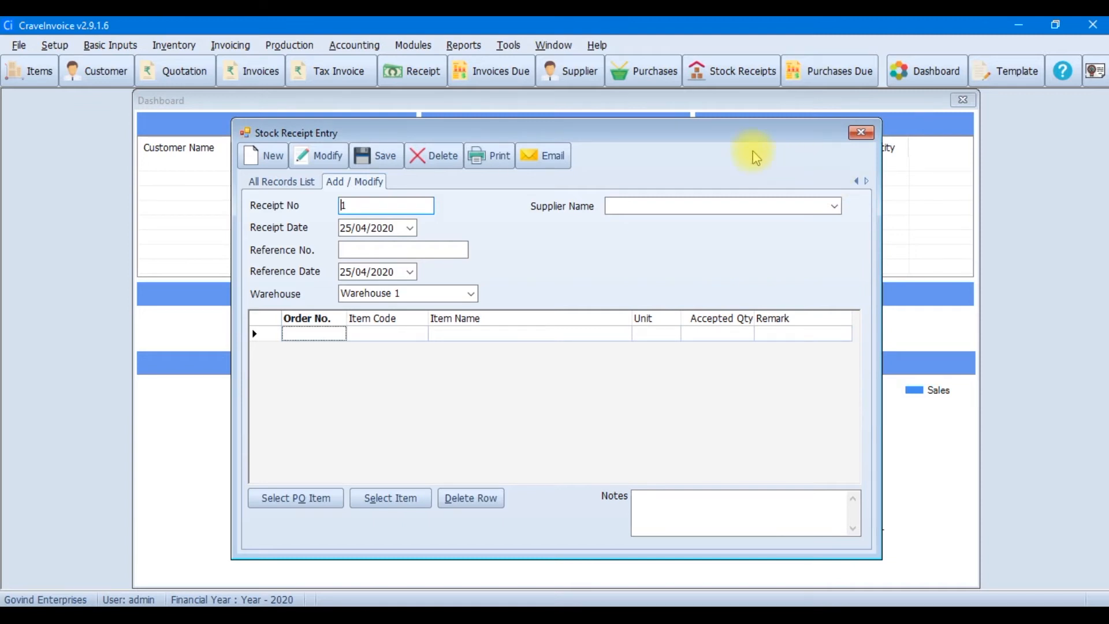
pyautogui.click(568, 74)
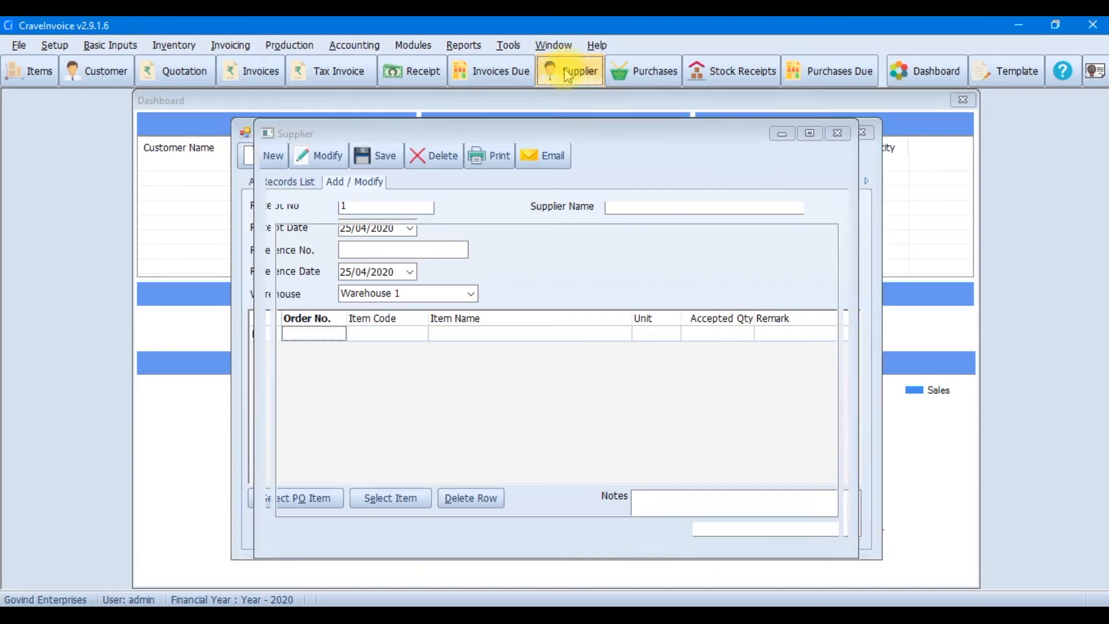
pyautogui.click(277, 156)
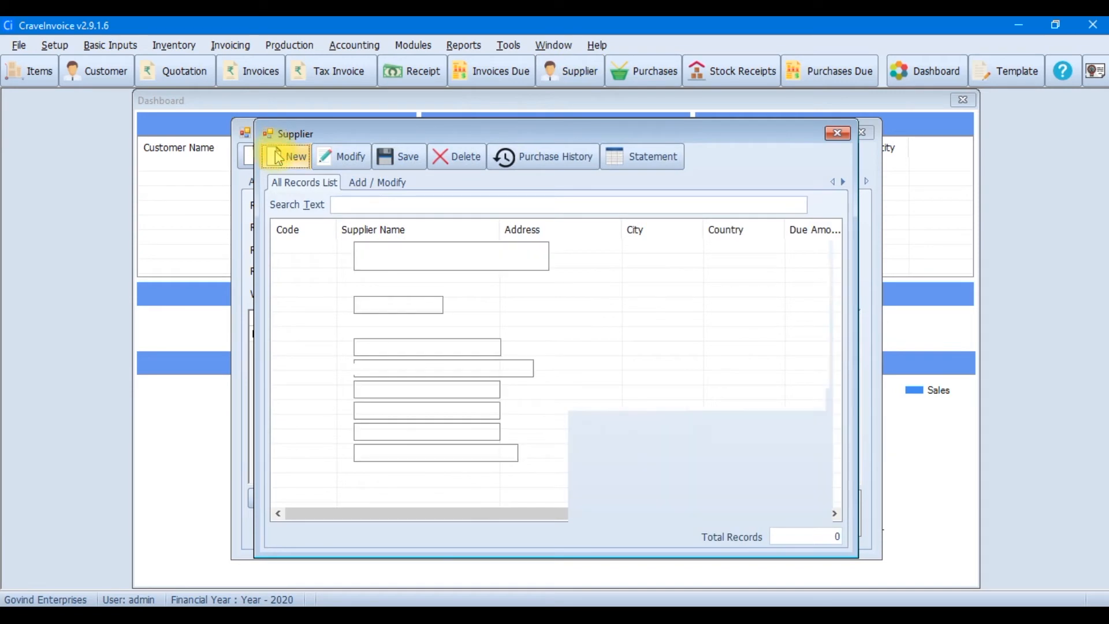
pyautogui.click(390, 203)
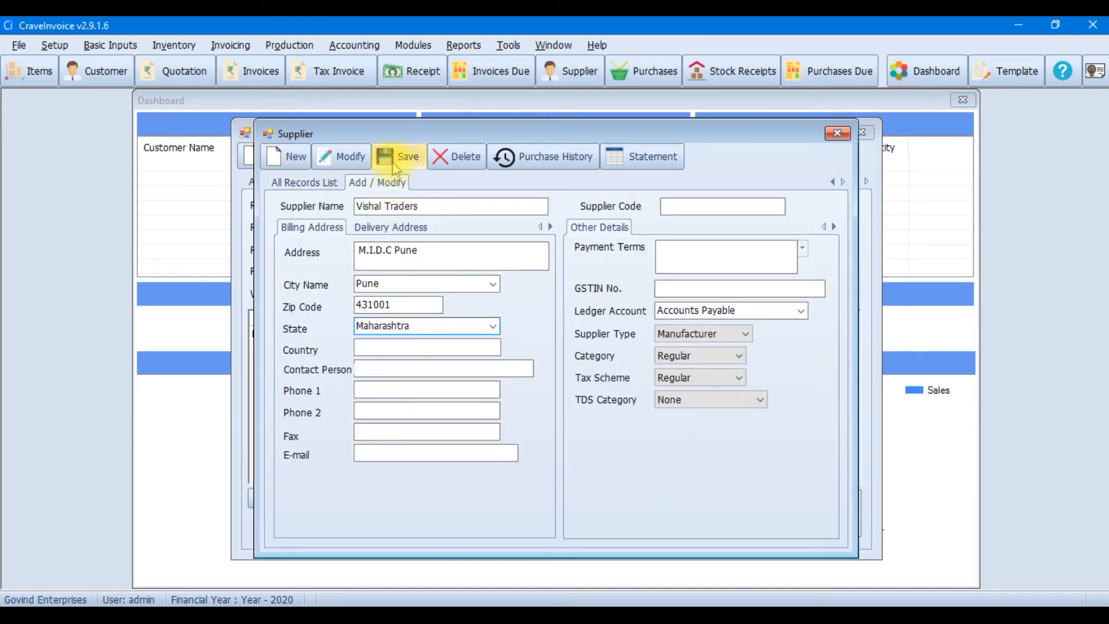
pyautogui.click(395, 164)
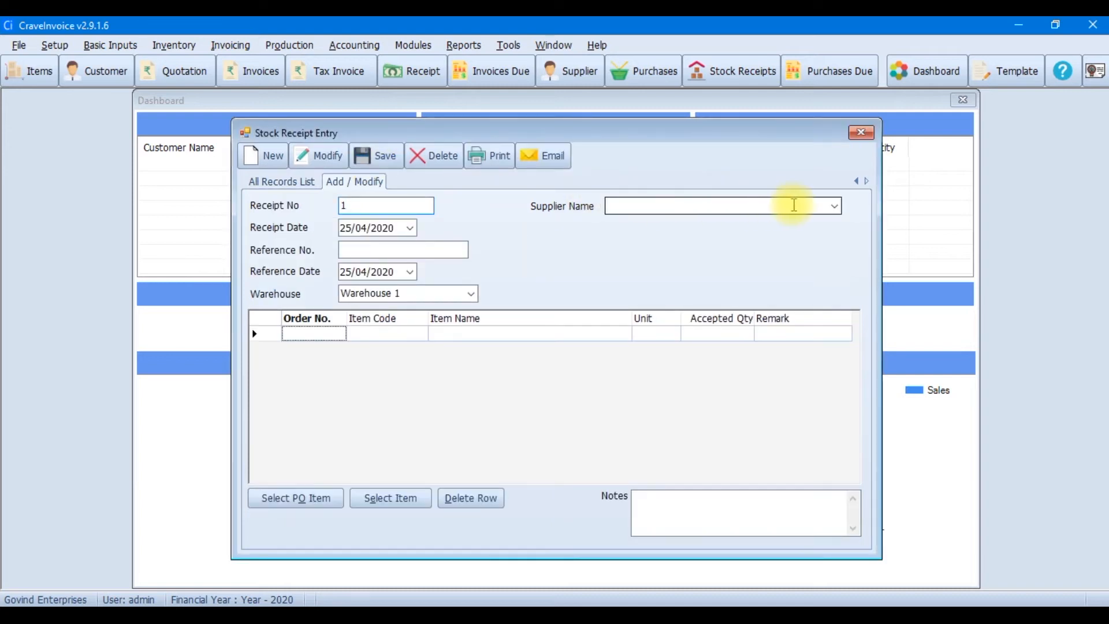
# Choose supplier Vishal Traders and add Hex Nuts 1/2, Hex Nuts 3/4 and Metal Pipe 10 x 50
pyautogui.click(834, 206)
pyautogui.click(680, 274)
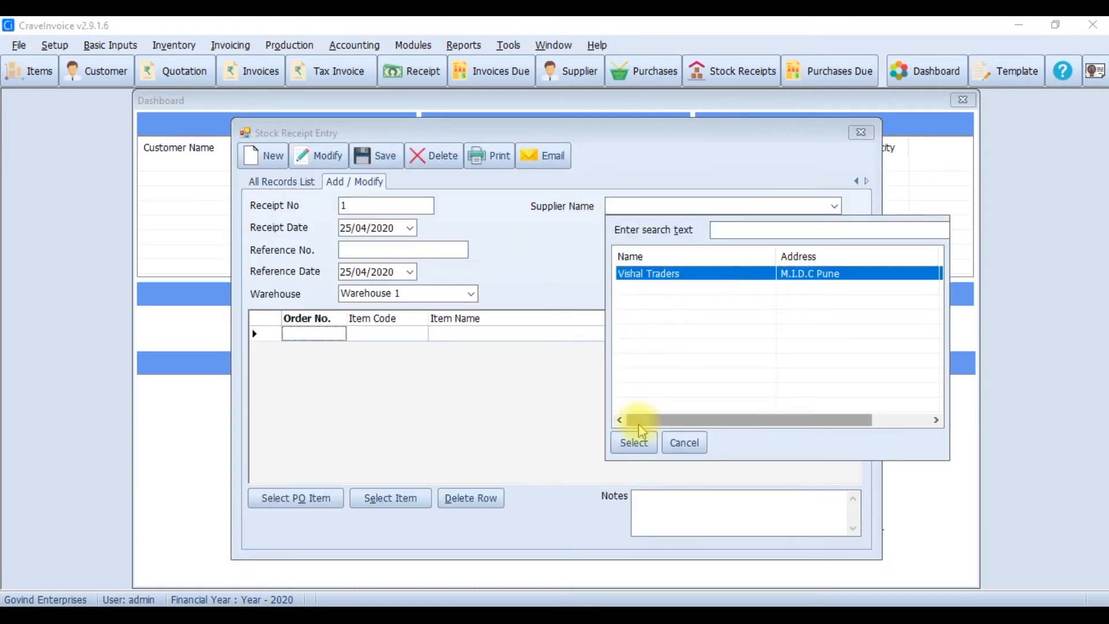
pyautogui.click(635, 442)
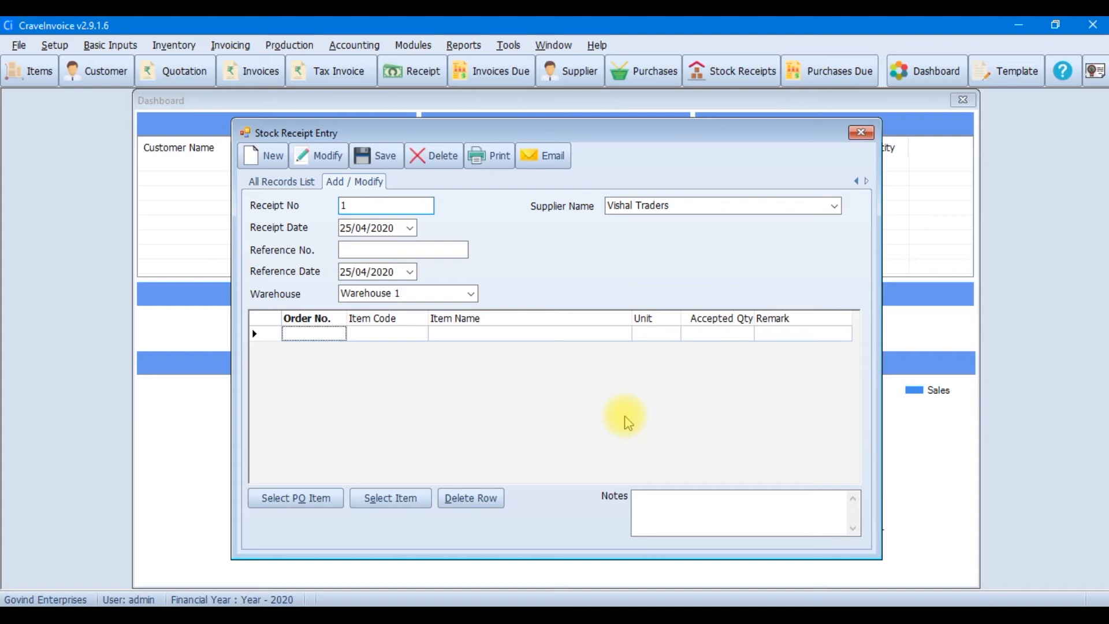
pyautogui.click(389, 497)
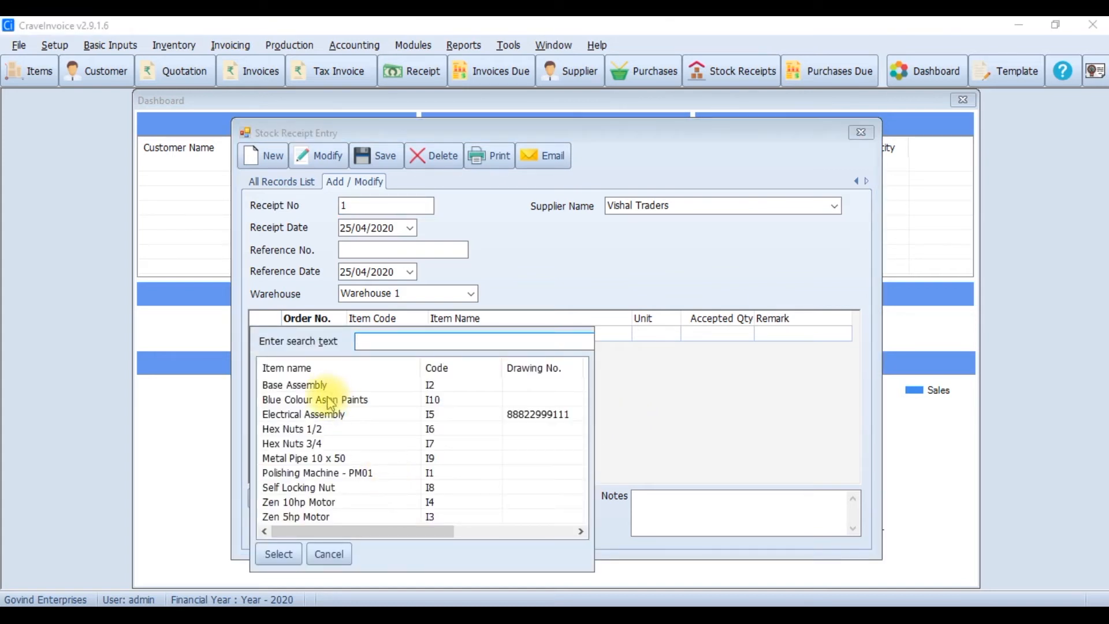
pyautogui.click(306, 429)
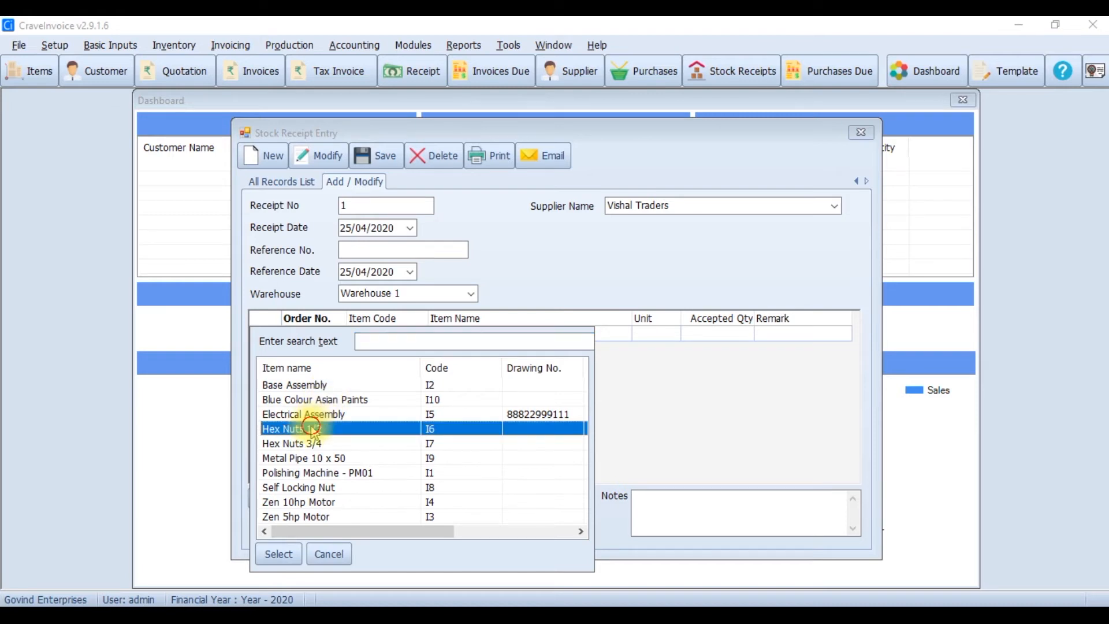
pyautogui.click(278, 553)
pyautogui.click(386, 499)
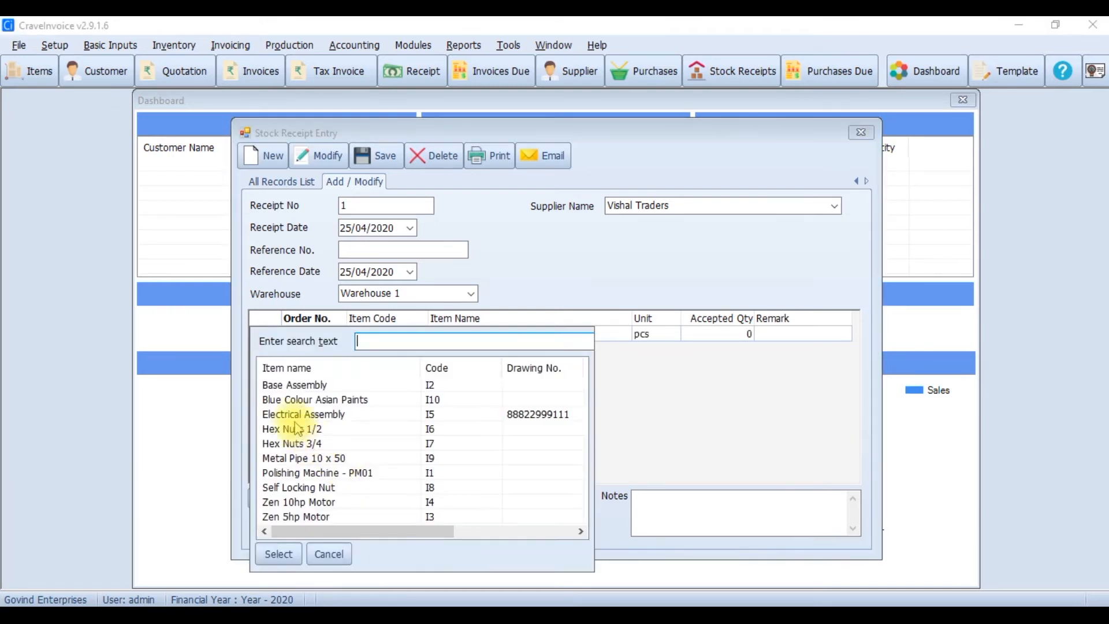
pyautogui.click(291, 443)
pyautogui.click(279, 553)
pyautogui.click(385, 496)
pyautogui.click(304, 459)
pyautogui.click(279, 554)
# Add Self Locking Nut, Zen 10hp and Zen 5hp Motors, accept 100 pcs each, and save
pyautogui.click(388, 498)
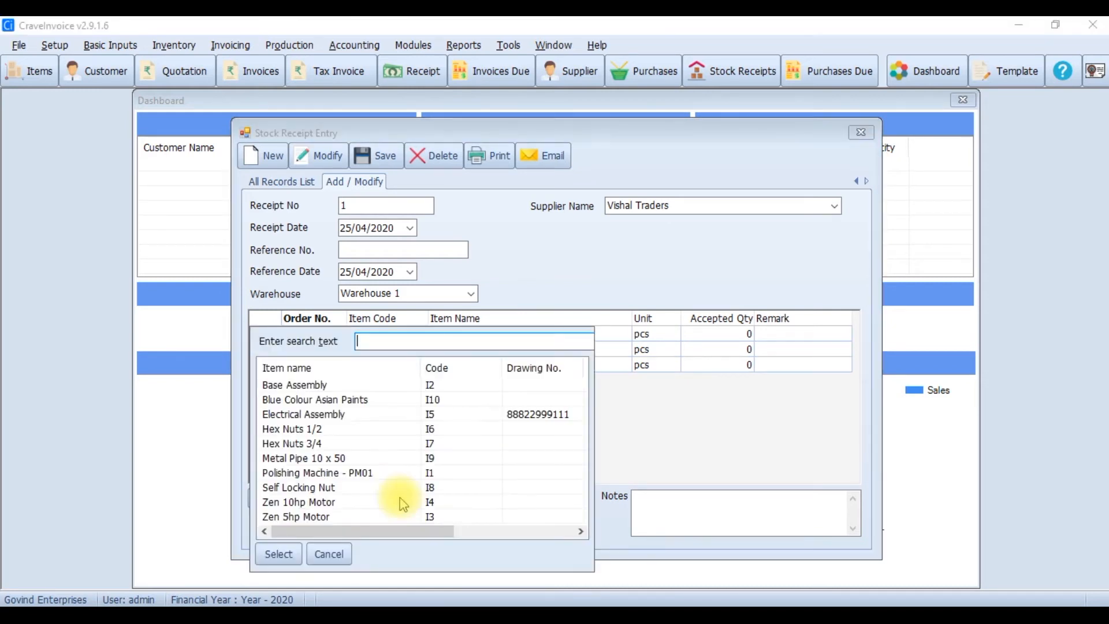
pyautogui.click(321, 489)
pyautogui.click(277, 553)
pyautogui.click(388, 496)
pyautogui.click(346, 502)
pyautogui.click(279, 553)
pyautogui.click(387, 497)
pyautogui.click(306, 517)
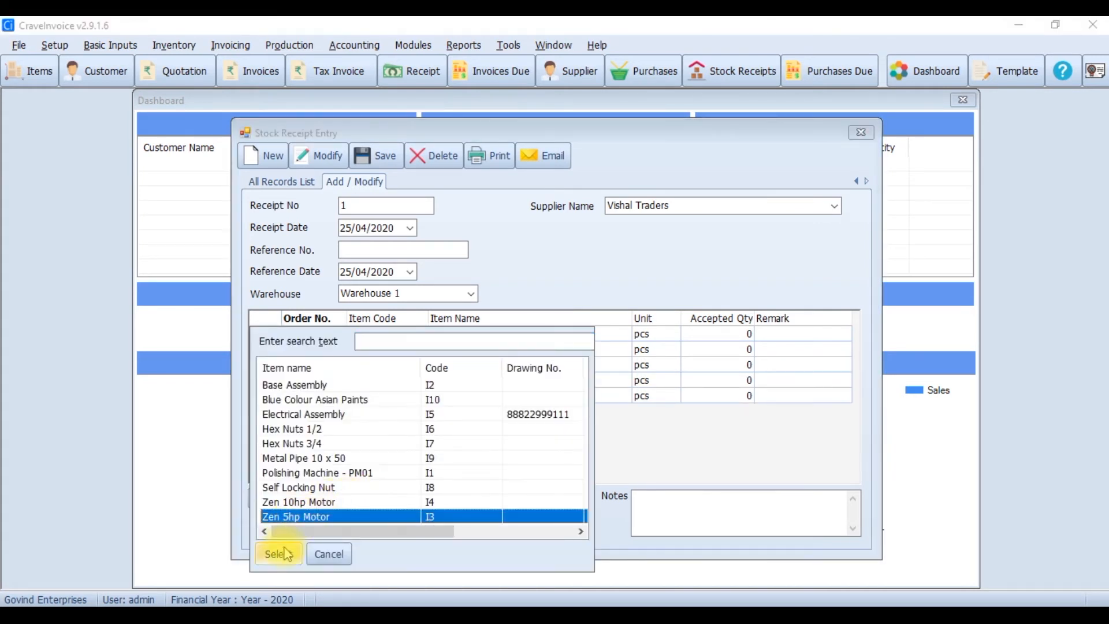
pyautogui.click(279, 553)
pyautogui.click(714, 339)
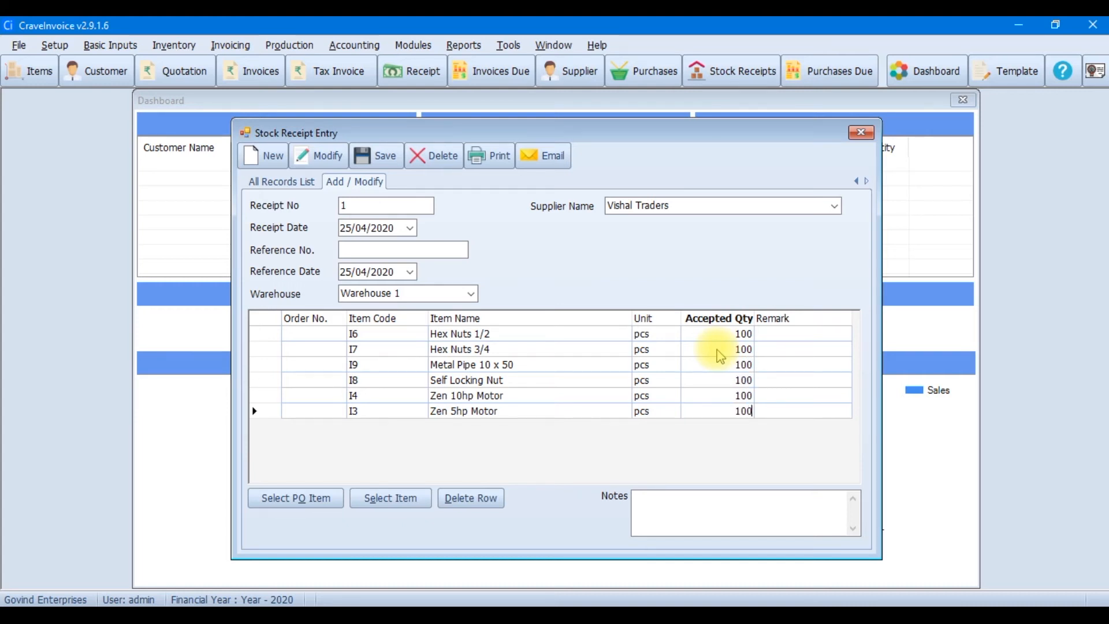
pyautogui.click(396, 164)
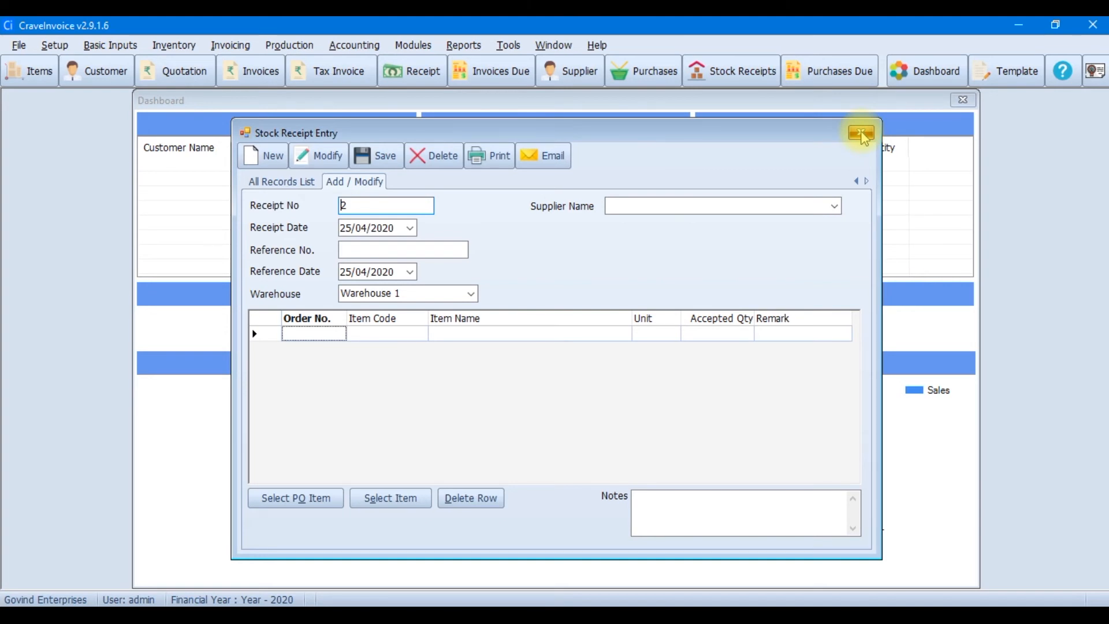
# Close the receipt and initial stock windows, then view Stock in Hand with zero items, sorted by quantity
pyautogui.click(863, 133)
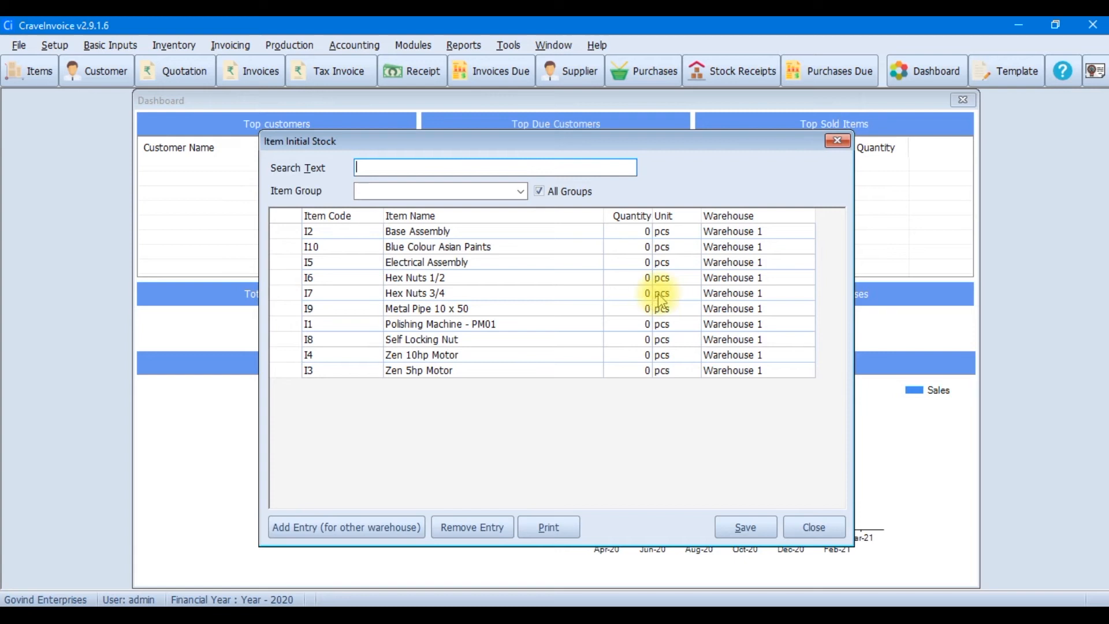
pyautogui.click(814, 527)
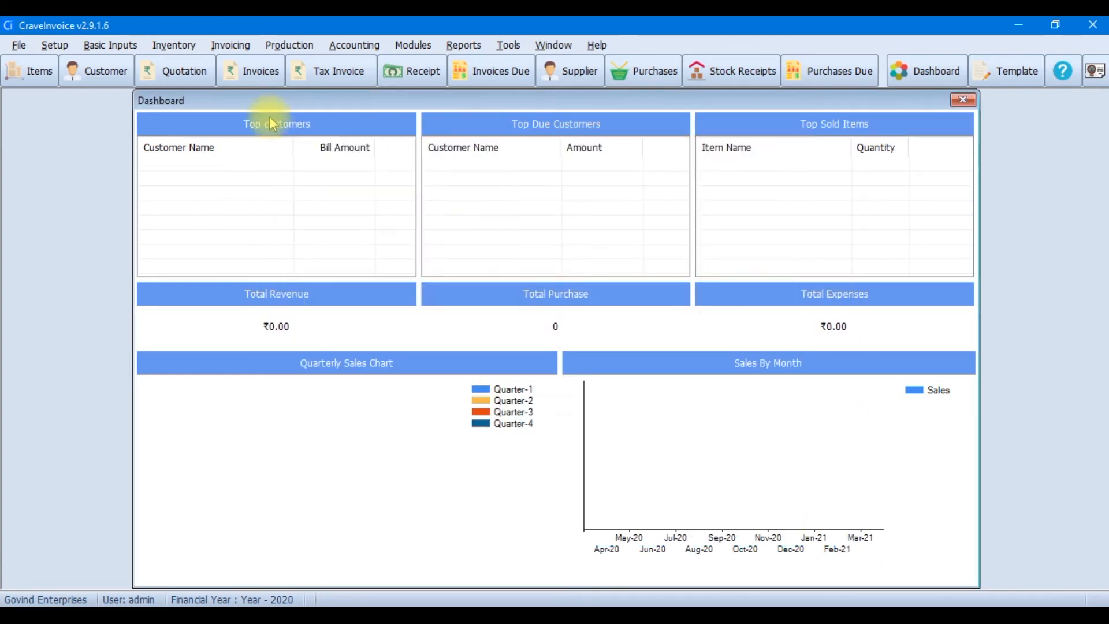
pyautogui.click(175, 46)
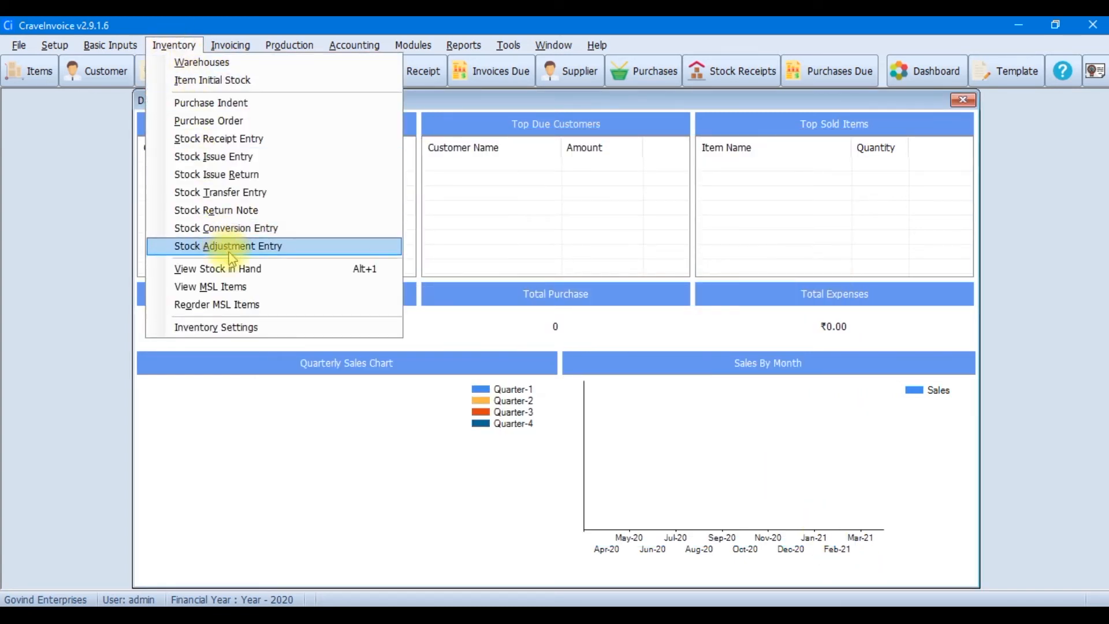
pyautogui.click(234, 267)
pyautogui.click(830, 145)
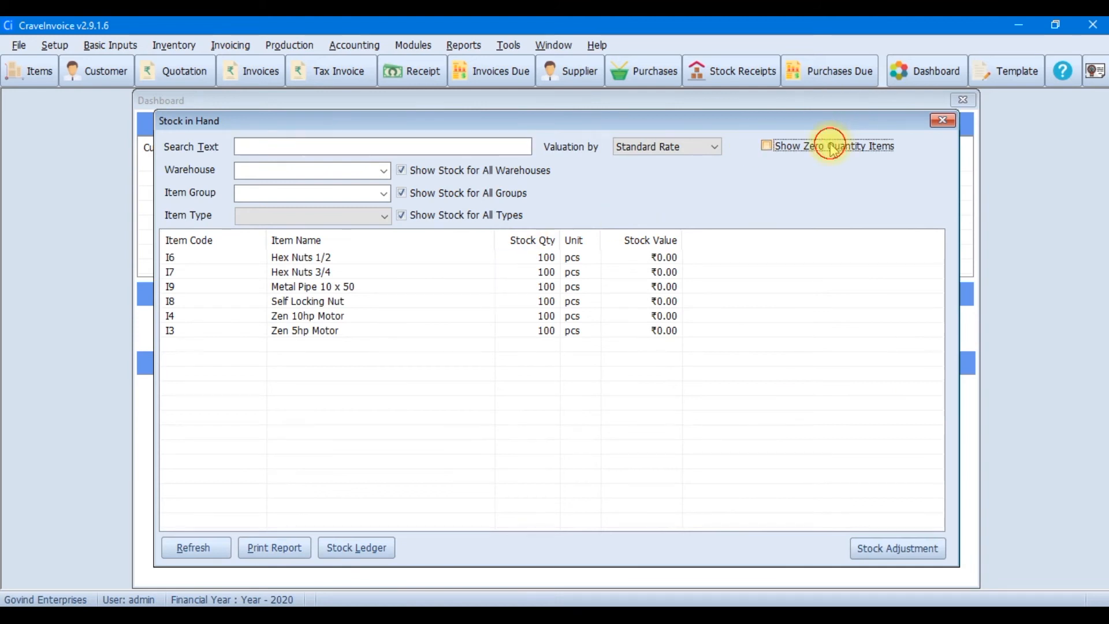
pyautogui.click(532, 241)
# Select the zero-stock items such as Blue Colour Asian Paints, Base Assembly and Electrical Assembly
pyautogui.moveTo(726, 255); pyautogui.dragTo(451, 288)
pyautogui.click(385, 274)
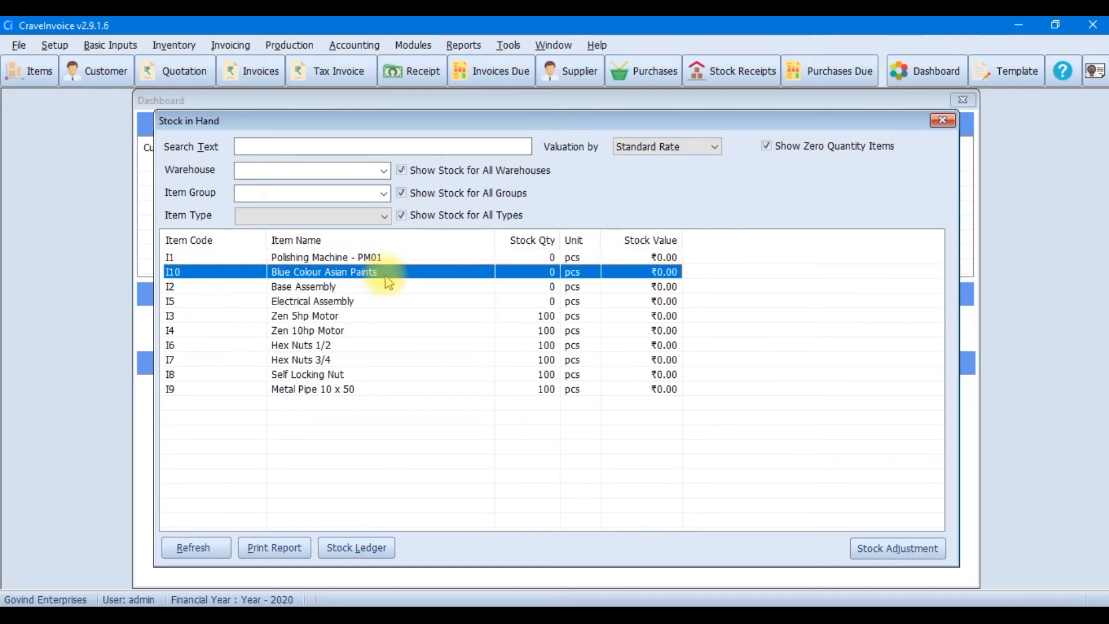
pyautogui.click(332, 299)
pyautogui.click(330, 290)
pyautogui.click(331, 302)
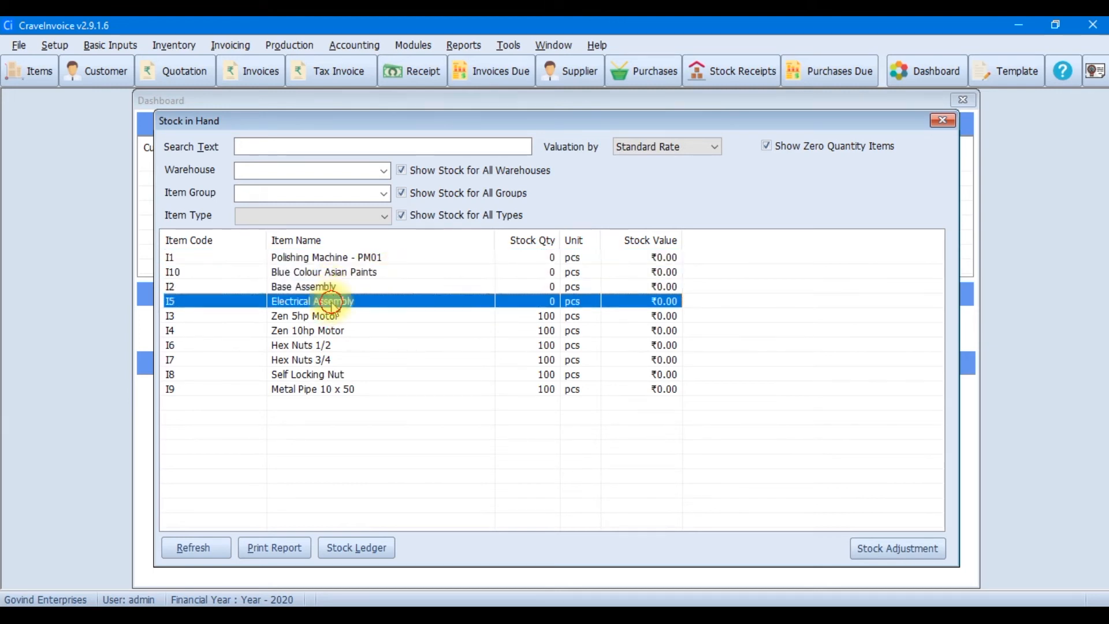
pyautogui.click(335, 288)
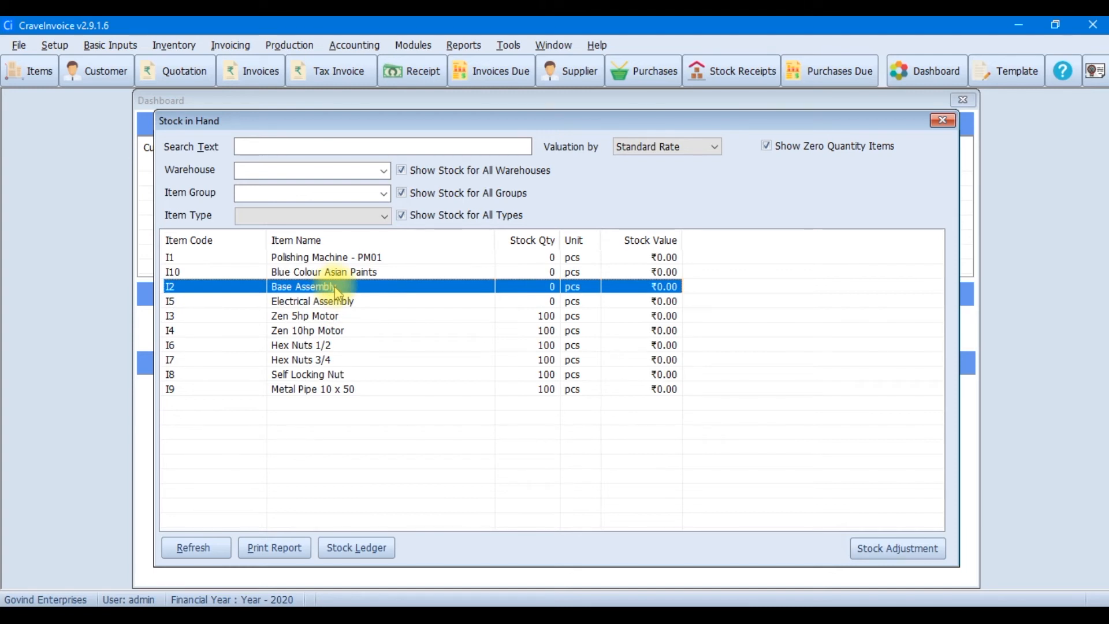
pyautogui.click(339, 300)
pyautogui.click(336, 288)
pyautogui.click(341, 302)
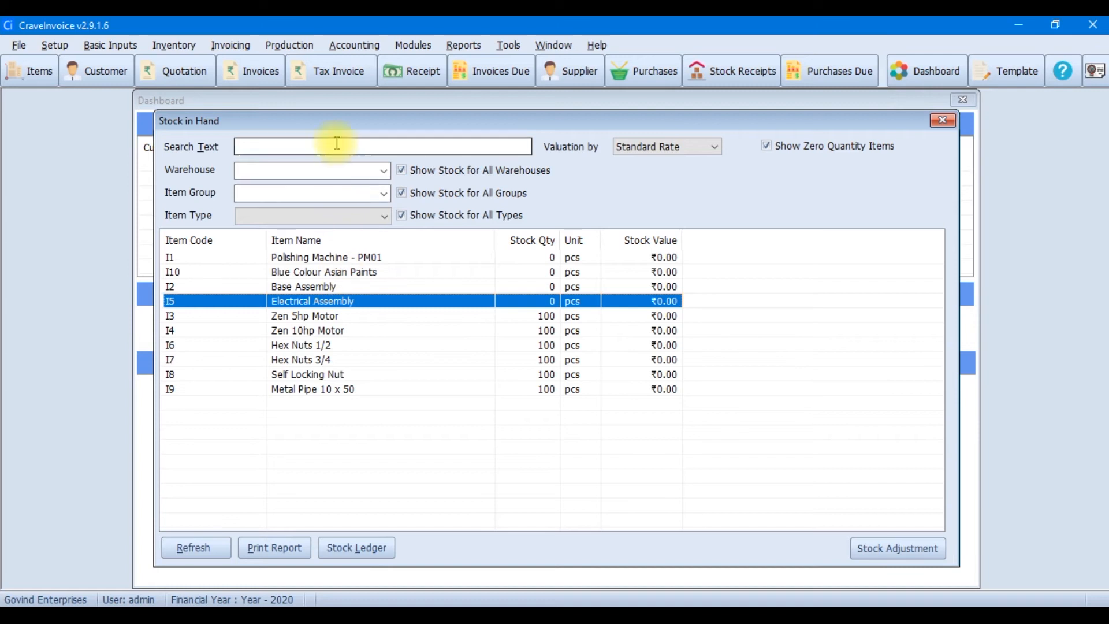
# Save a production entry for 2 Base Assembly
pyautogui.click(290, 45)
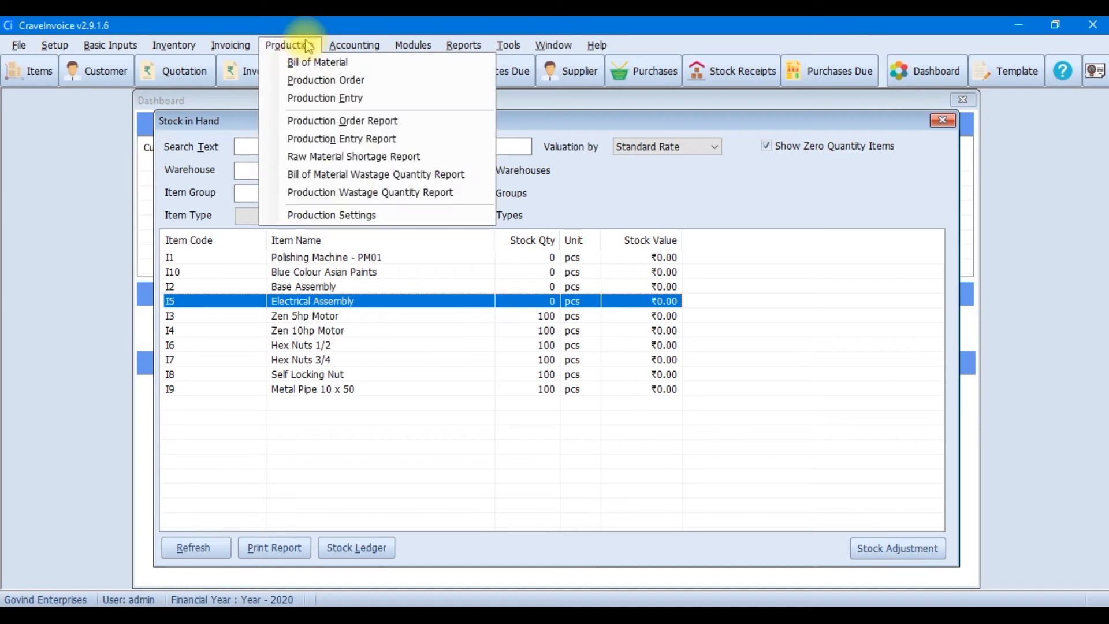
pyautogui.click(320, 98)
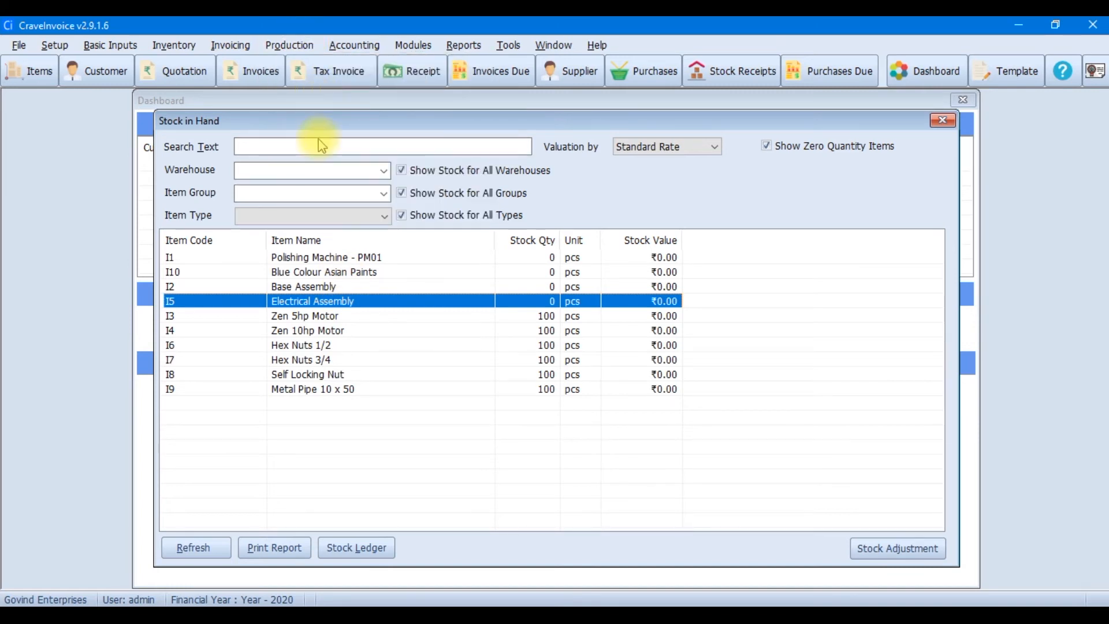
pyautogui.click(347, 197)
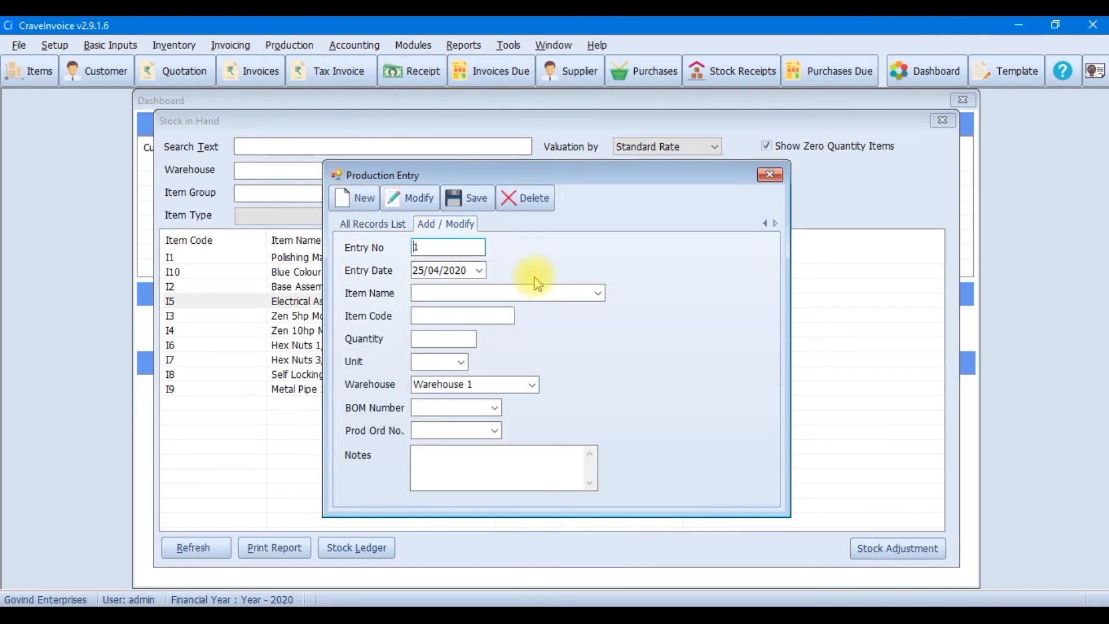
pyautogui.click(598, 293)
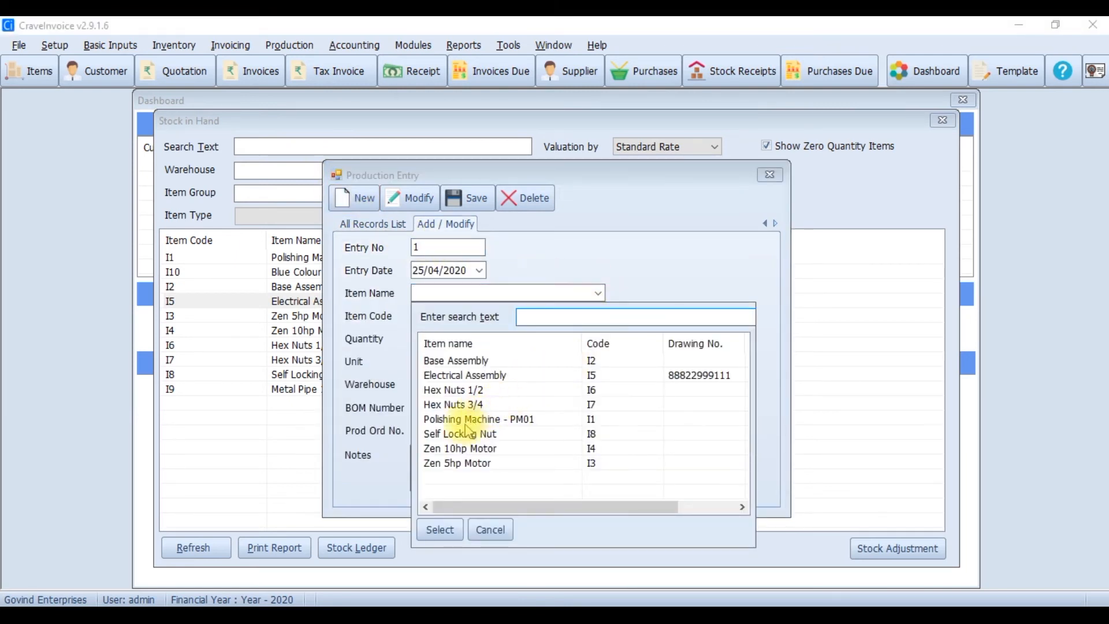
pyautogui.click(449, 363)
pyautogui.click(439, 530)
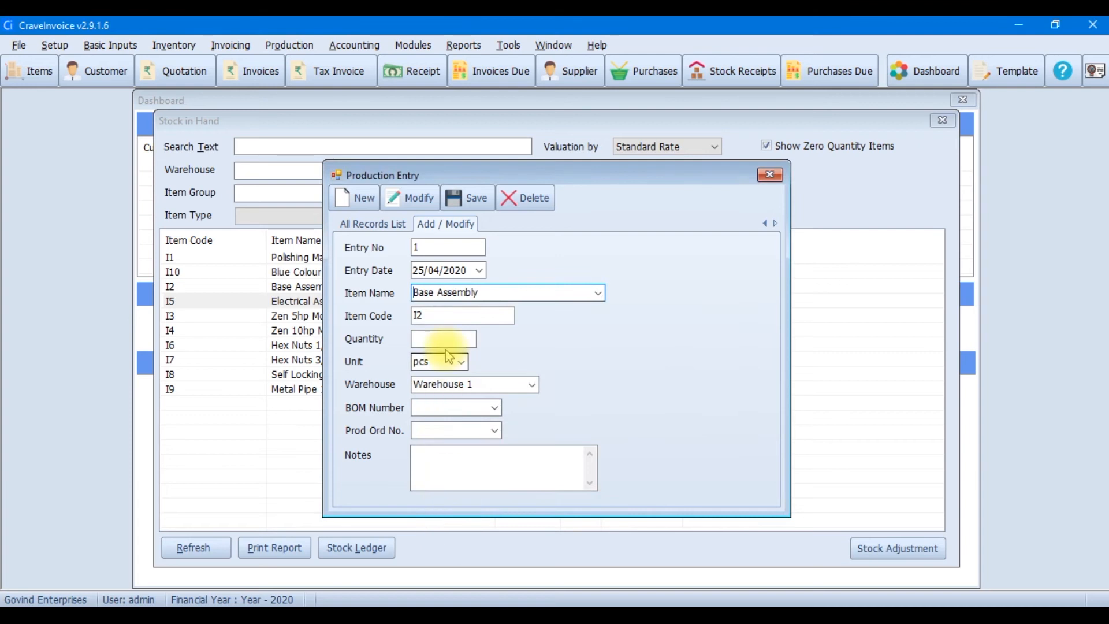
pyautogui.click(445, 338)
pyautogui.write('2')
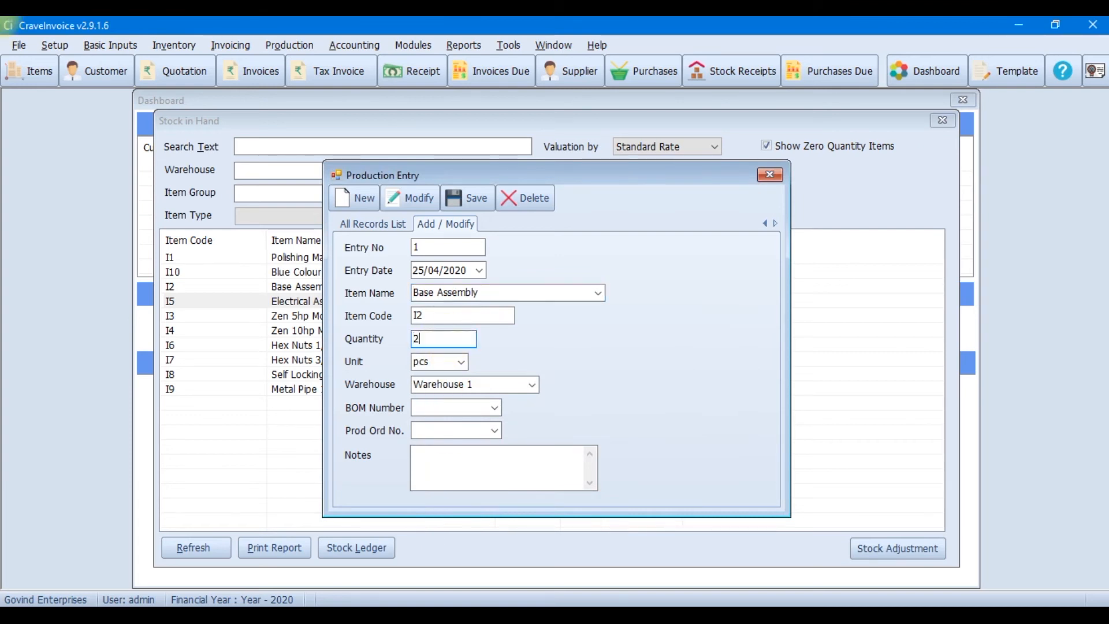
pyautogui.click(462, 198)
# Save a second production entry for 2 Electrical Assembly
pyautogui.click(598, 293)
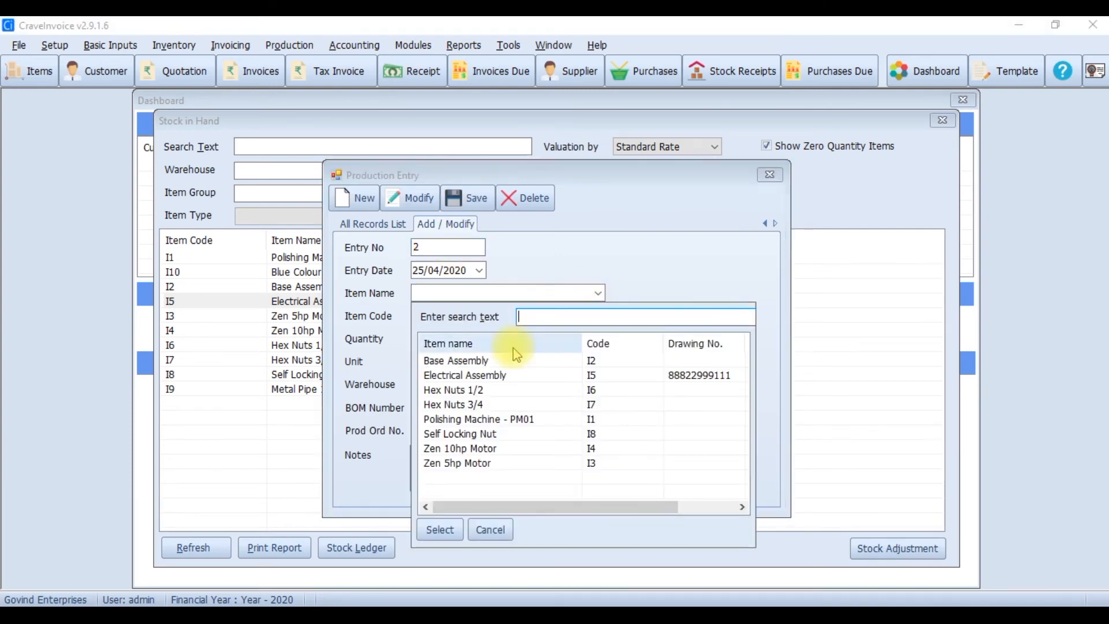
pyautogui.click(424, 374)
pyautogui.click(440, 528)
pyautogui.click(439, 339)
pyautogui.write('2')
pyautogui.click(459, 199)
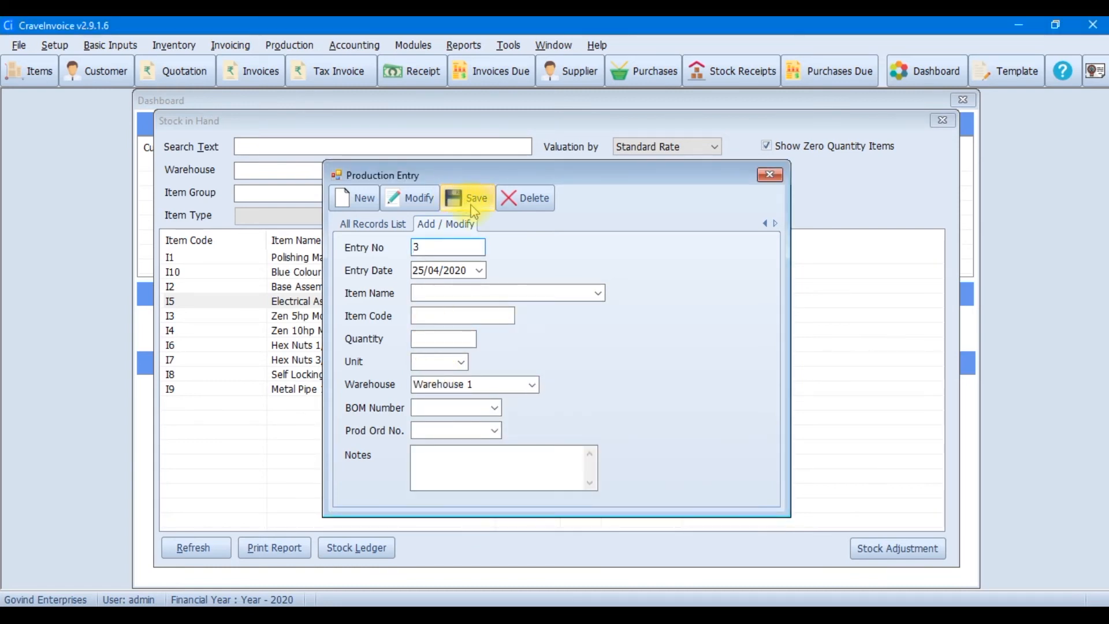
# Refresh Stock in Hand, hiding zero-quantity items, to confirm both assemblies show 2, then close it
pyautogui.press('Escape')
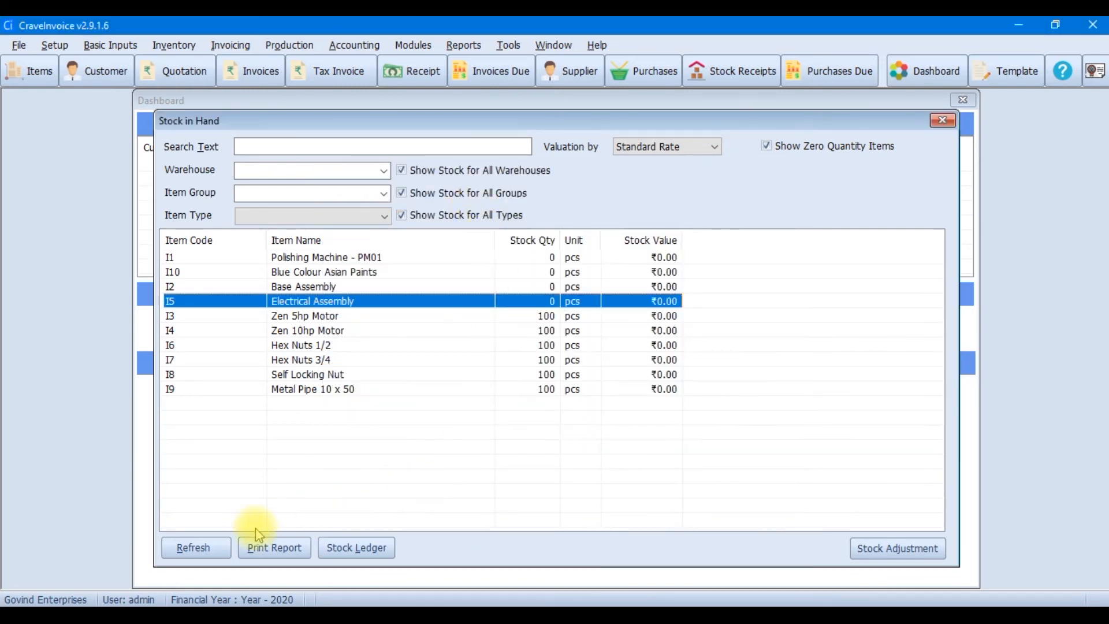
pyautogui.click(197, 549)
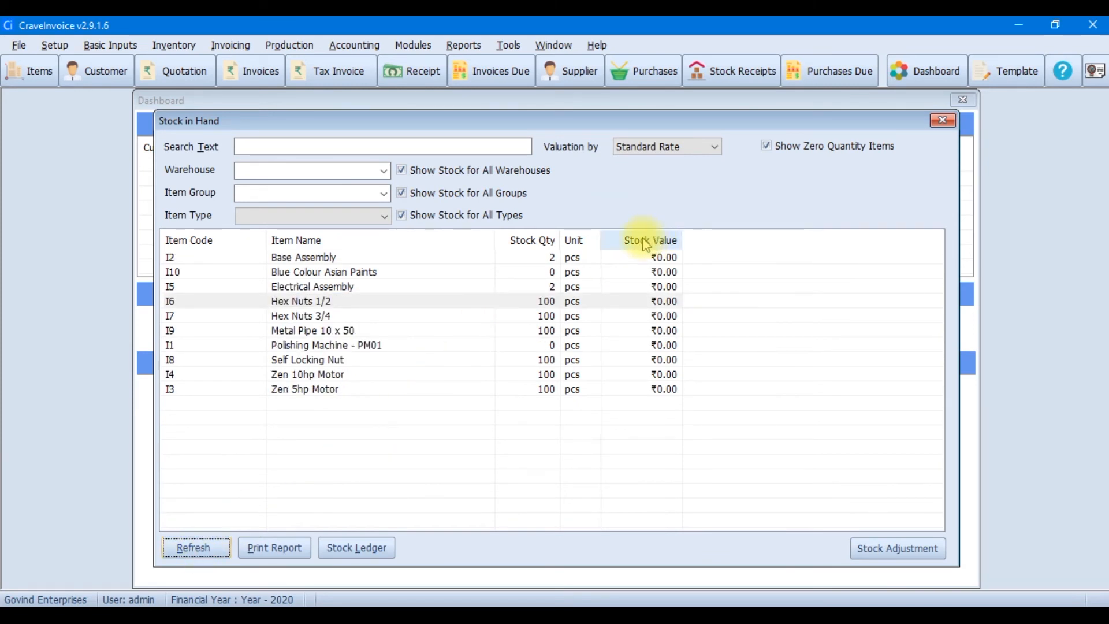
pyautogui.click(781, 149)
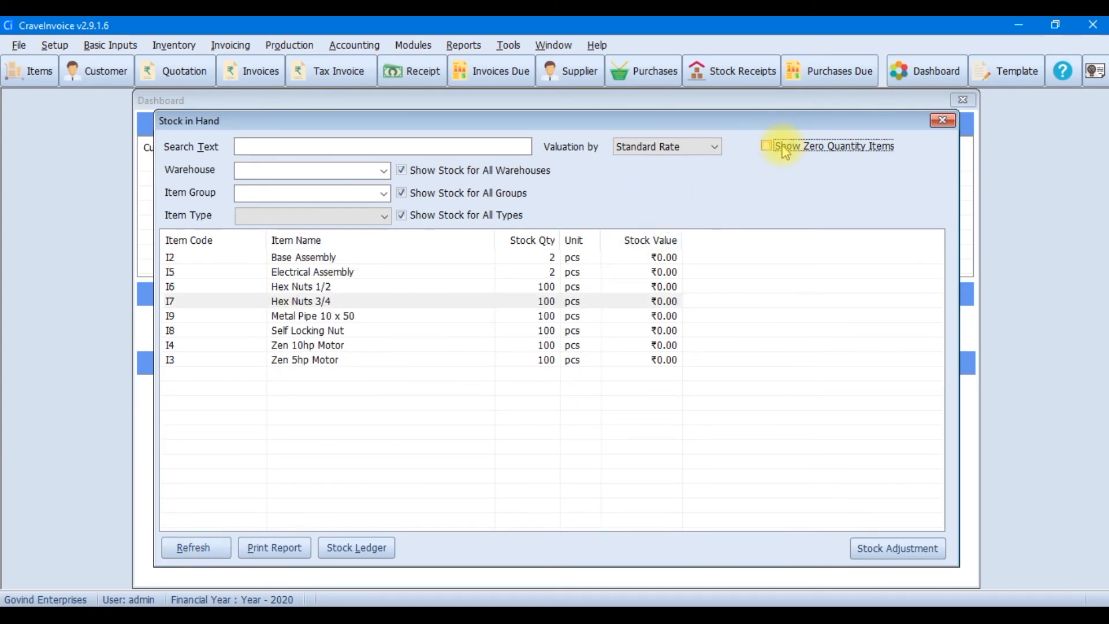
pyautogui.click(784, 150)
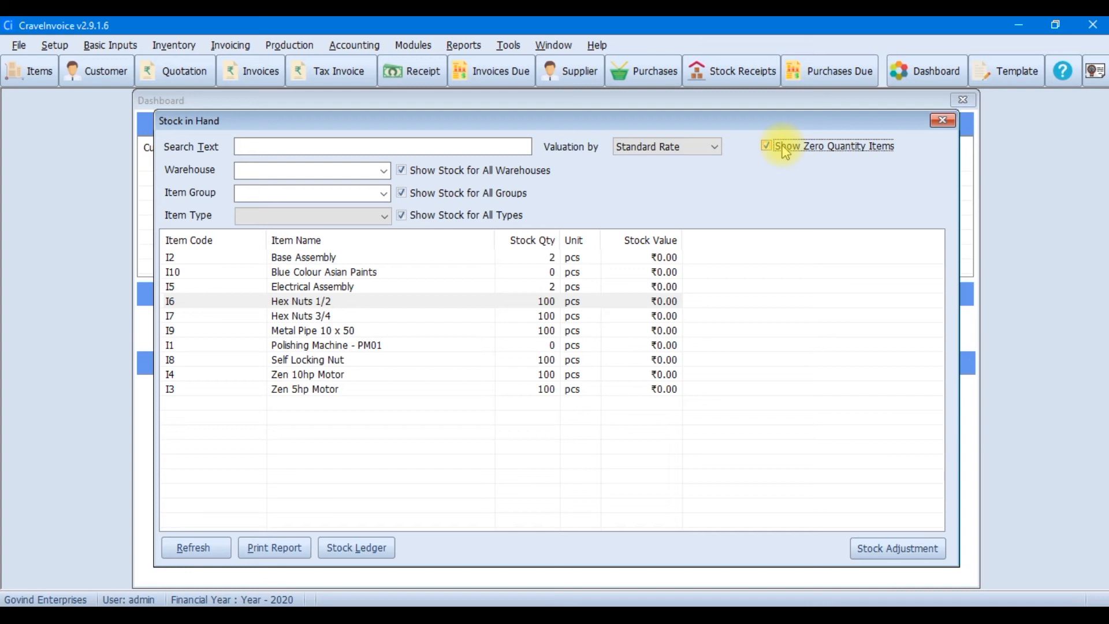
pyautogui.click(786, 152)
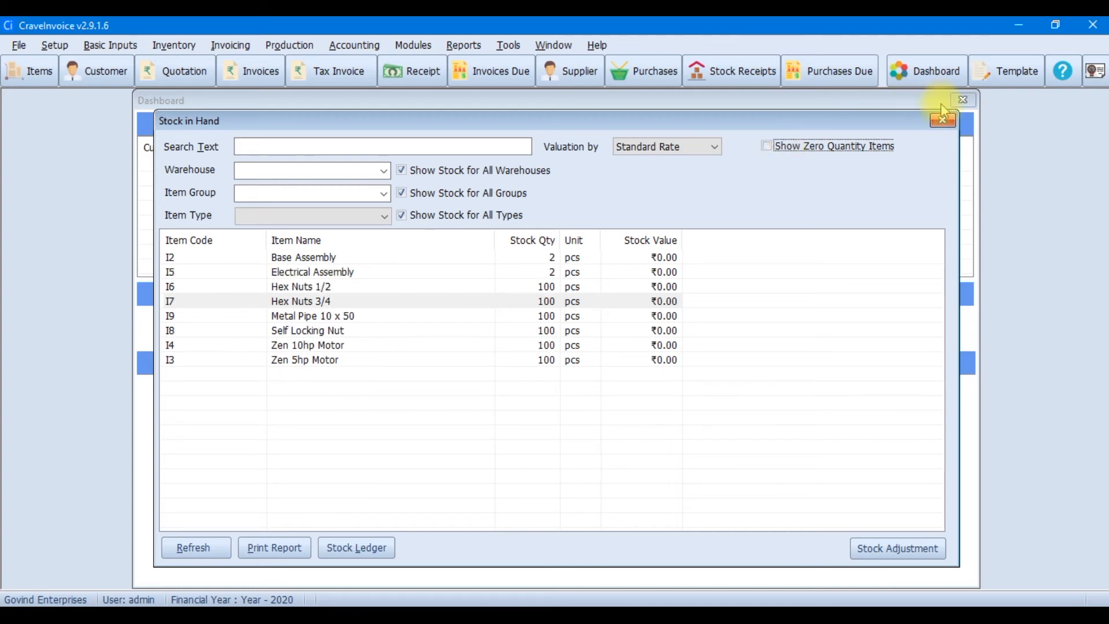
pyautogui.click(943, 121)
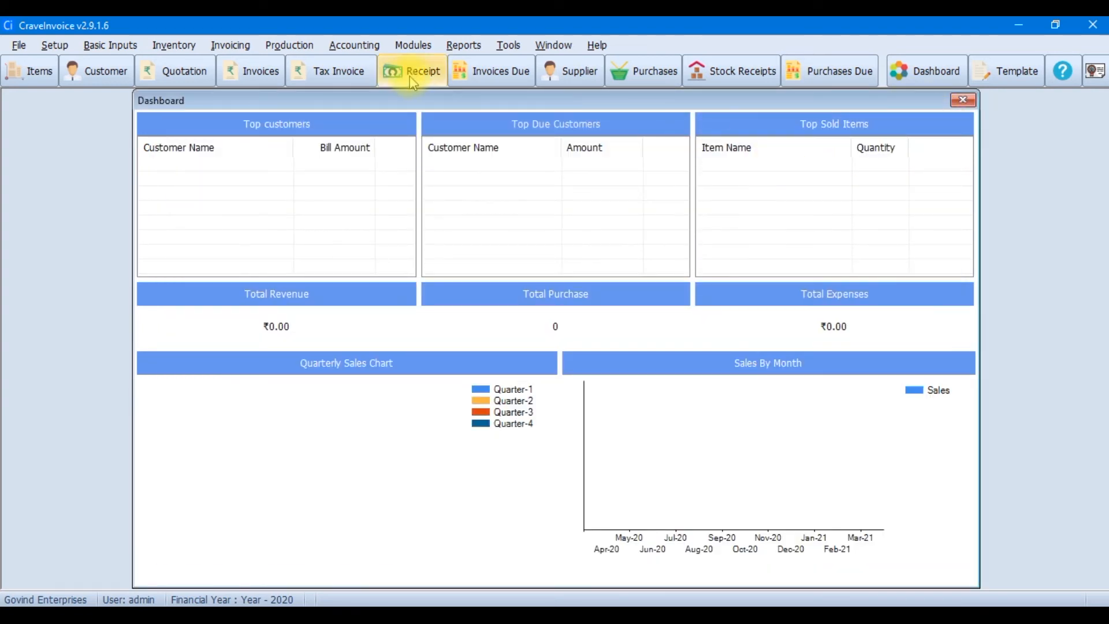
# Start a new production order for Polishing Machine - PM01 using bill of material 1
pyautogui.click(264, 46)
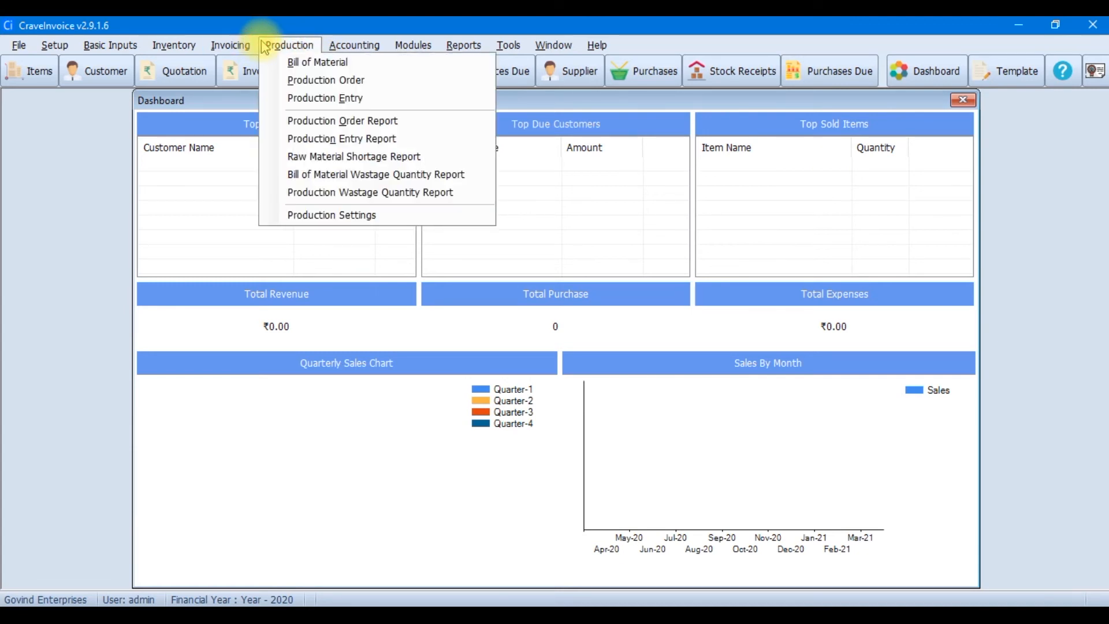
pyautogui.moveTo(185, 47)
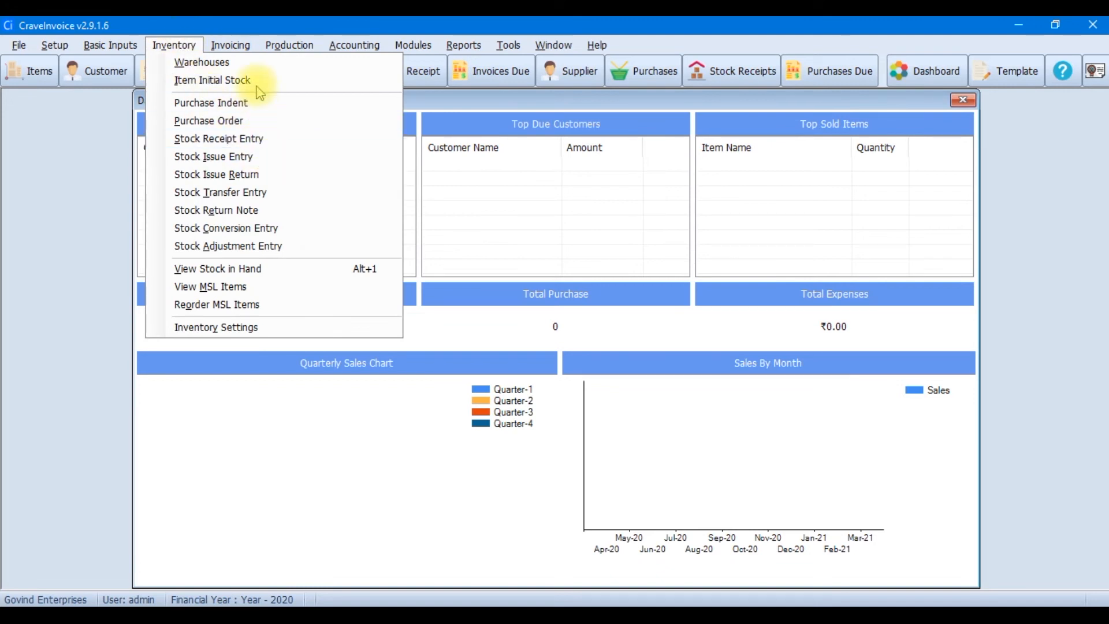
pyautogui.moveTo(290, 45)
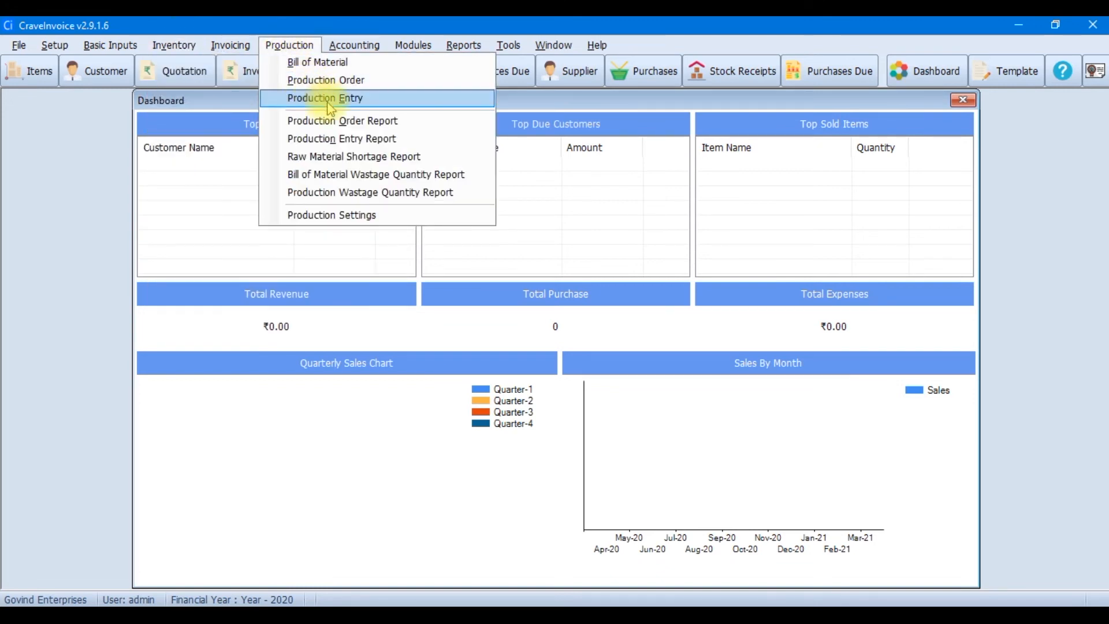
pyautogui.click(404, 79)
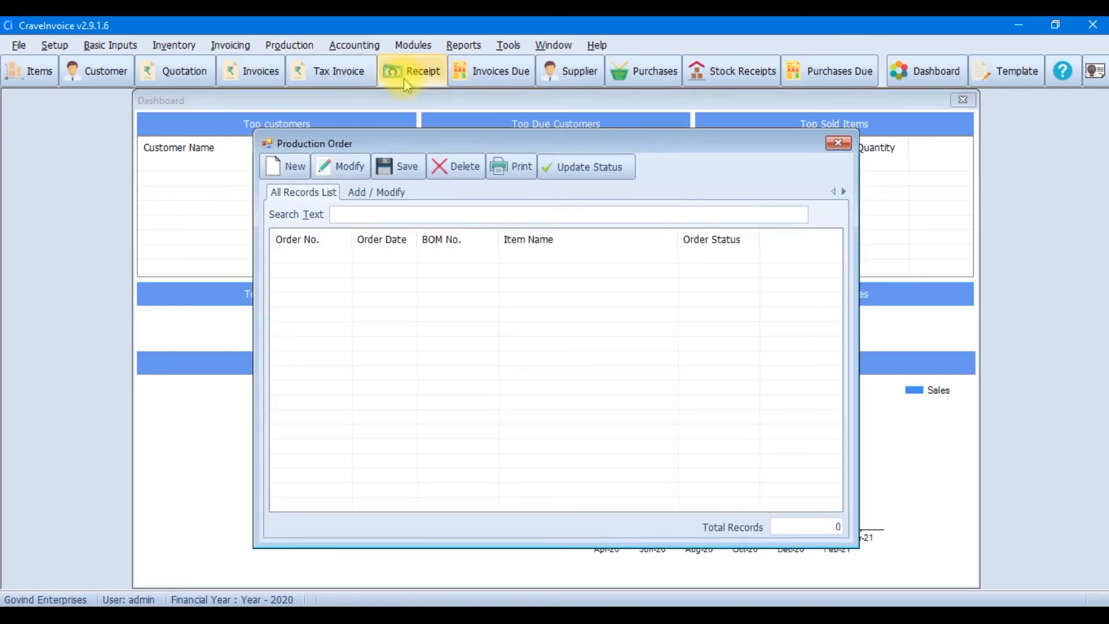
pyautogui.click(281, 168)
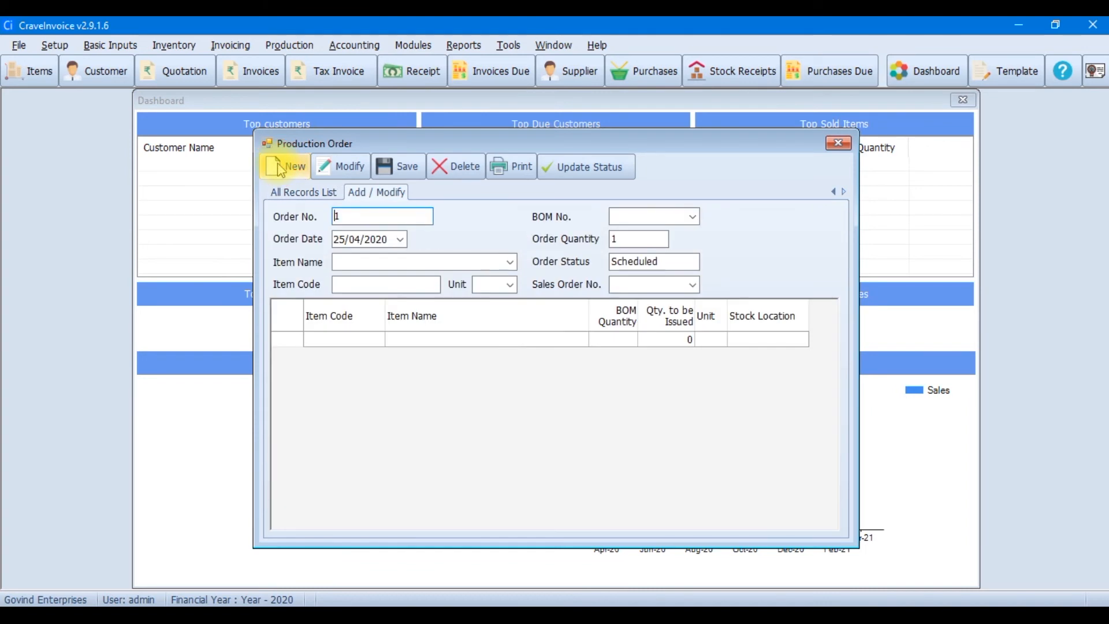
pyautogui.click(510, 262)
pyautogui.click(393, 389)
pyautogui.click(361, 500)
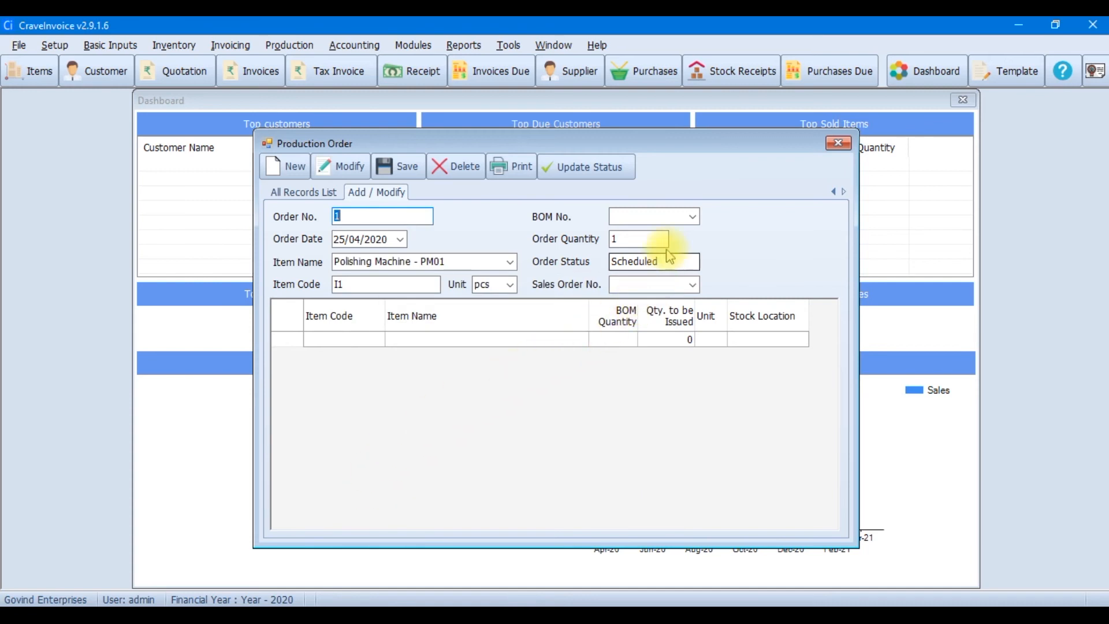
pyautogui.click(692, 217)
pyautogui.click(661, 284)
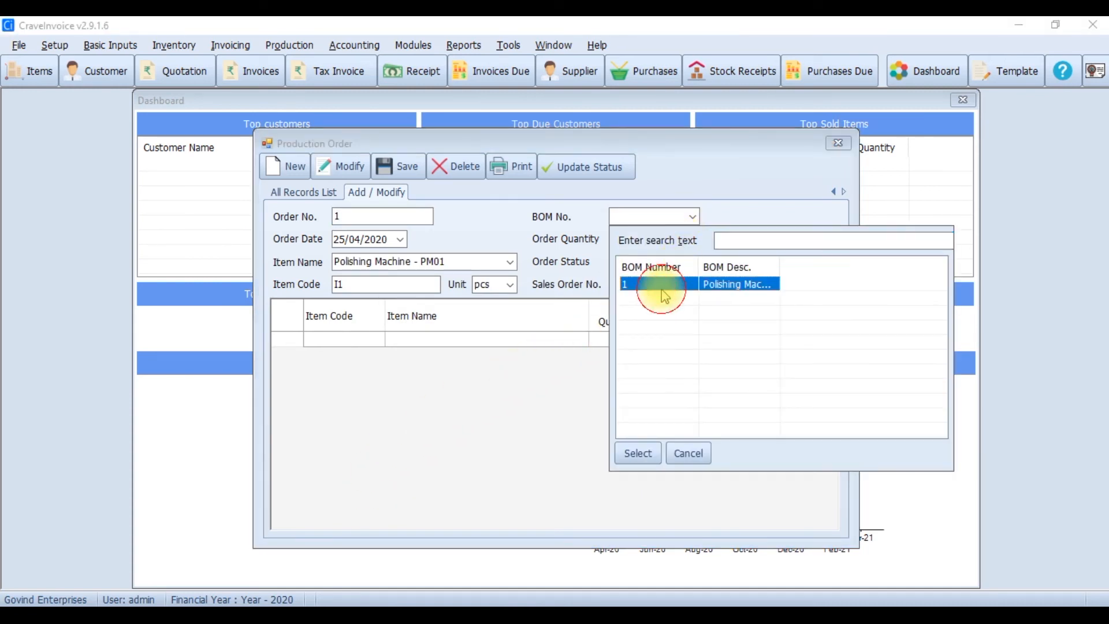
pyautogui.click(638, 453)
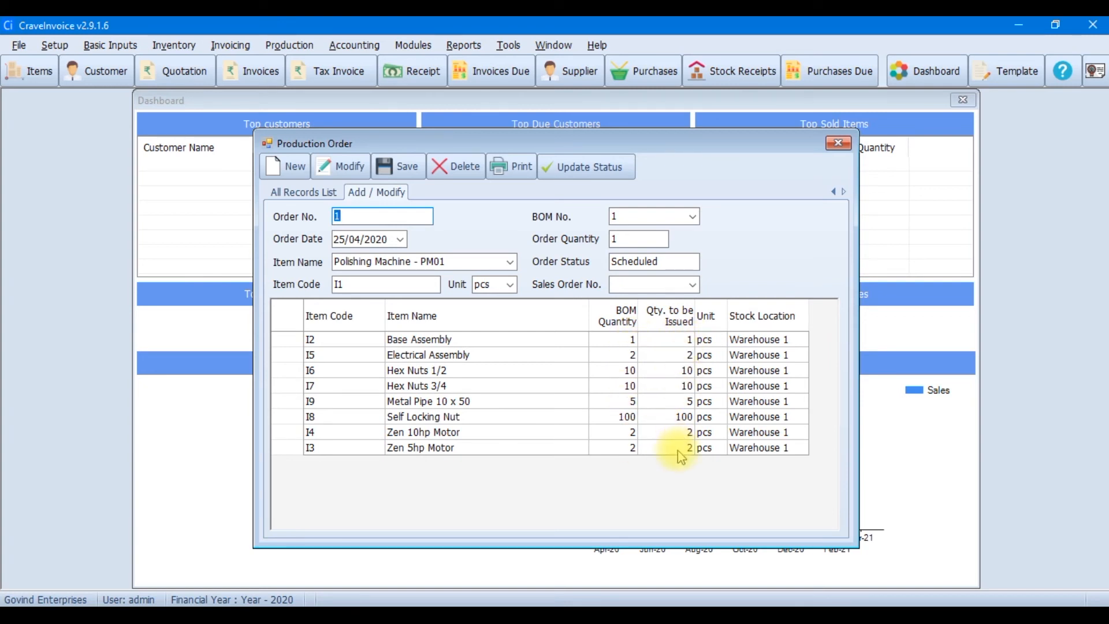
# Set the order quantity to 1 and save production order 1
pyautogui.click(647, 239)
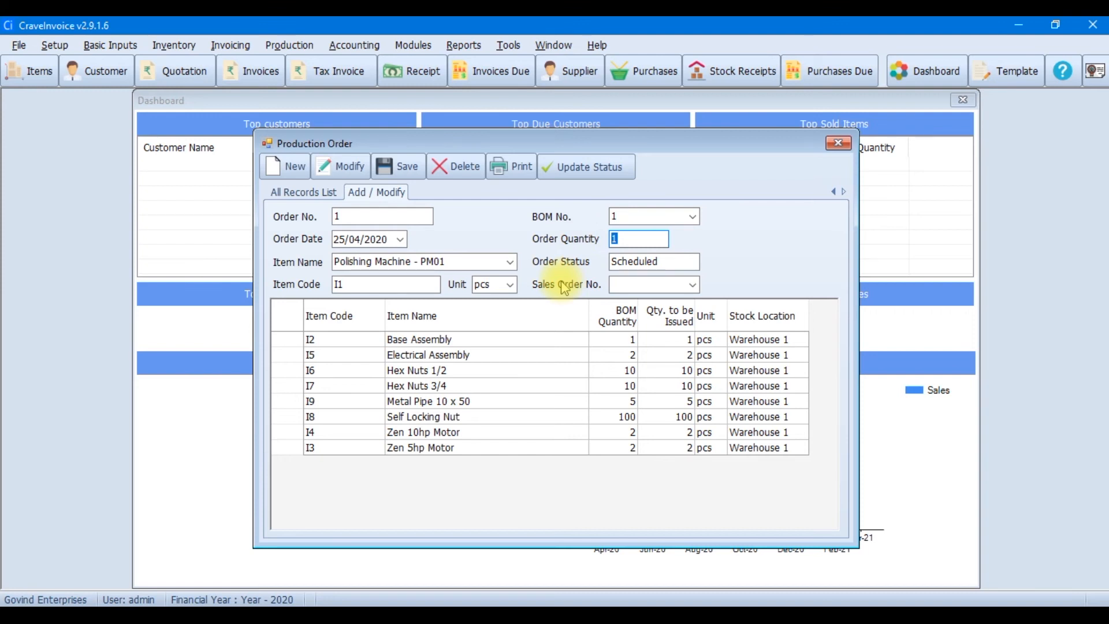
pyautogui.write('2')
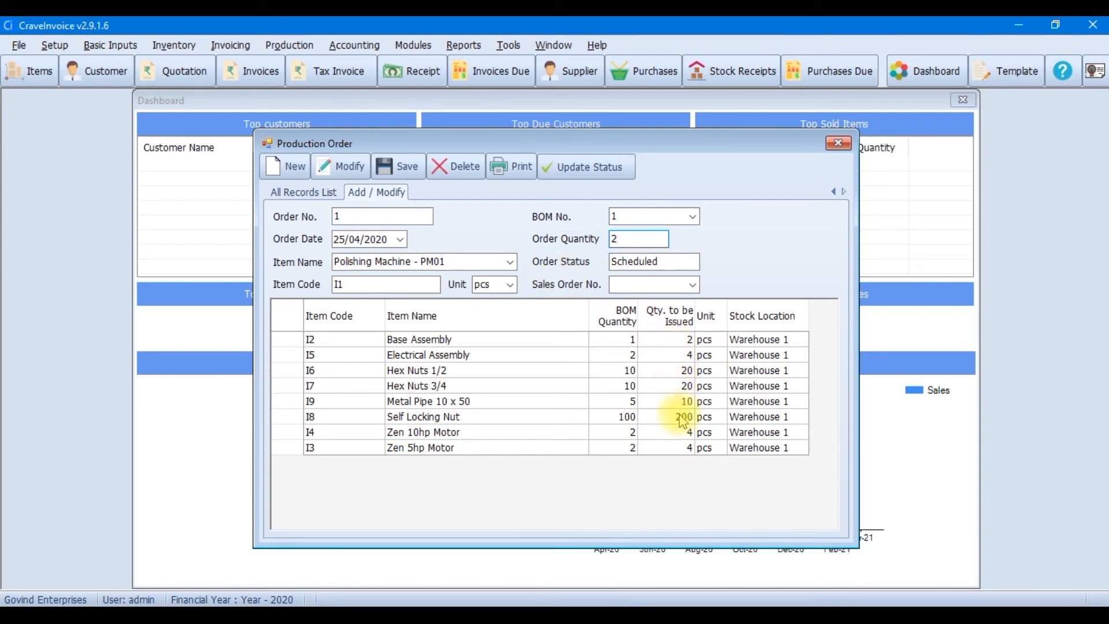
pyautogui.press('BackSpace')
pyautogui.write('1')
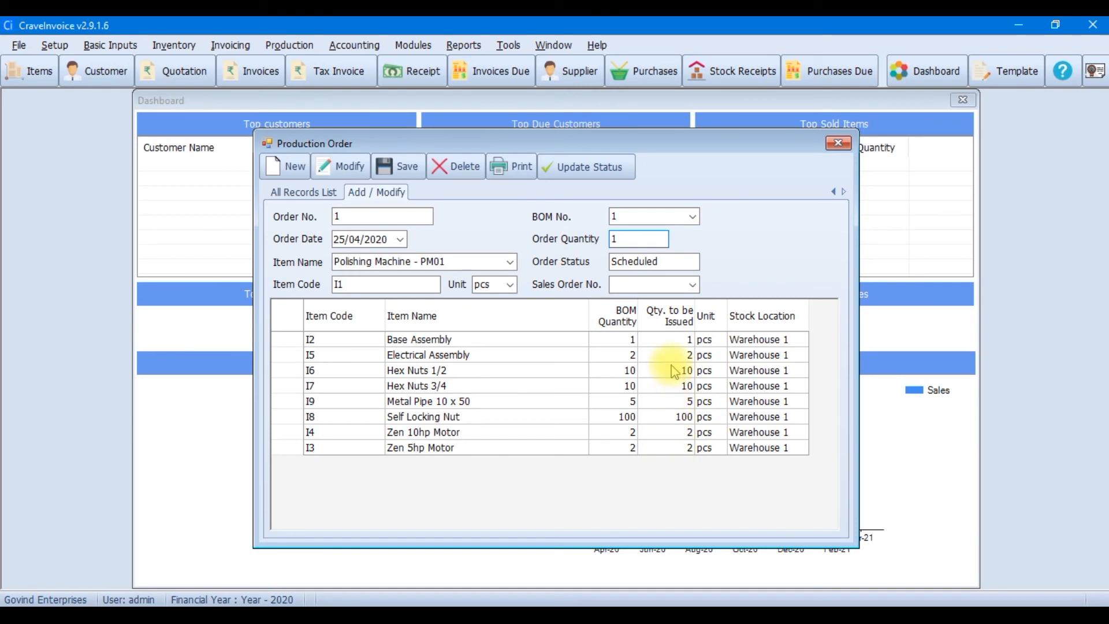
pyautogui.click(412, 176)
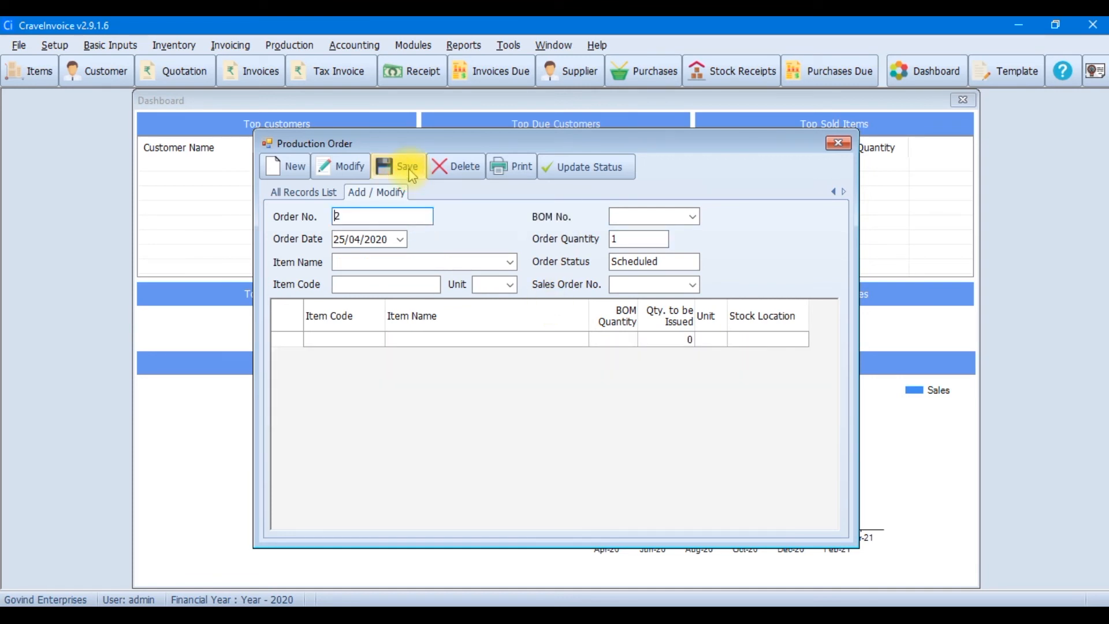
# Update production order 1 for Polishing Machine - PM01 to Finished, completing its full quantity
pyautogui.click(302, 192)
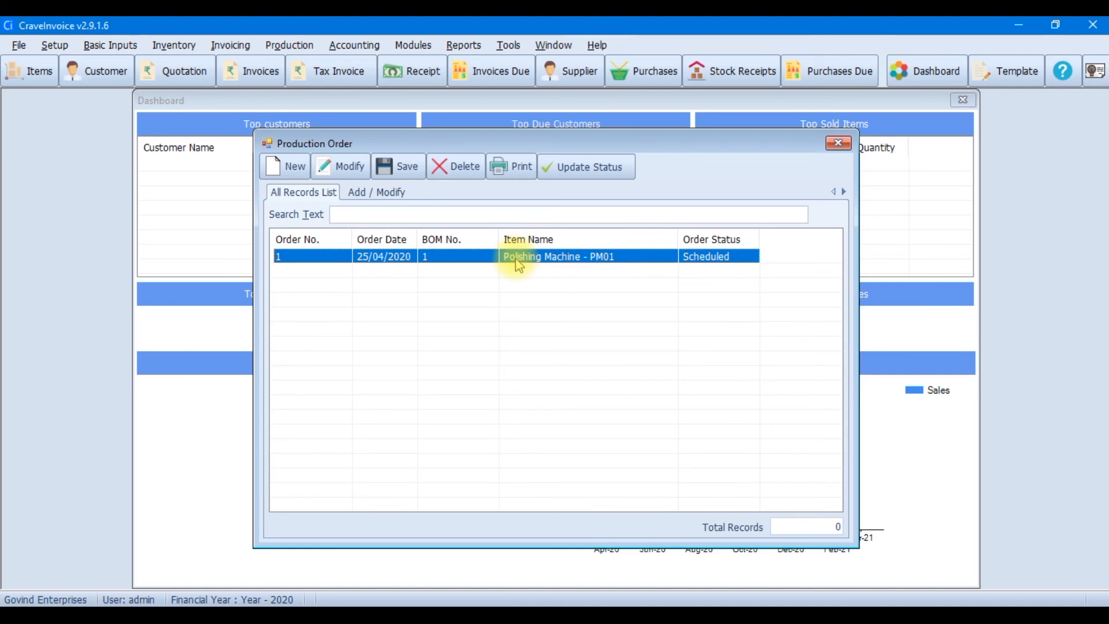
pyautogui.click(605, 177)
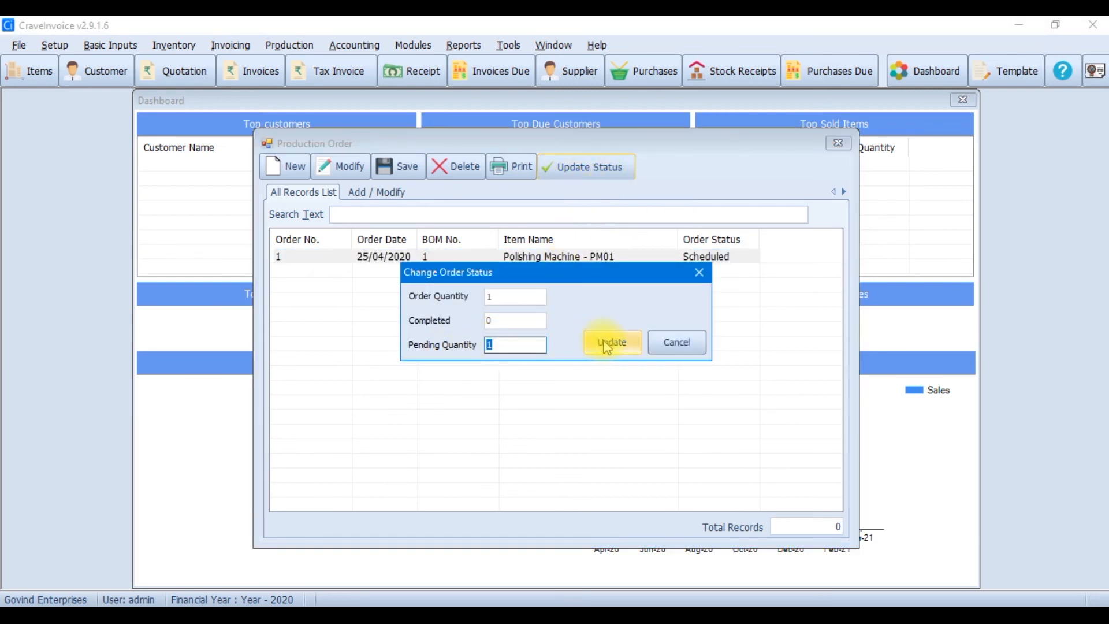
pyautogui.click(607, 344)
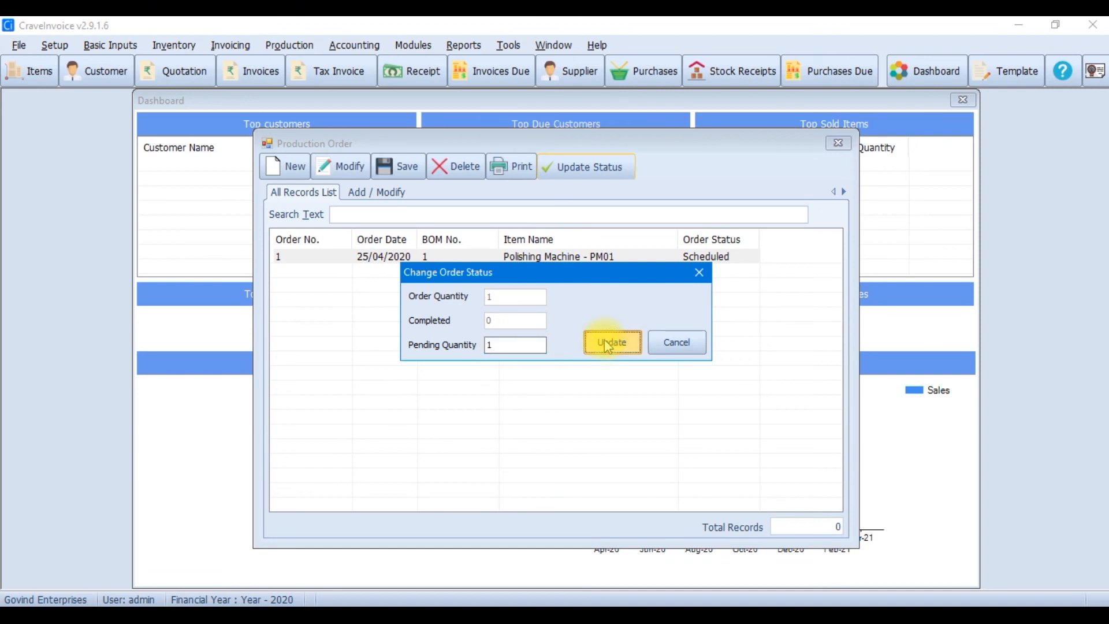
pyautogui.click(608, 344)
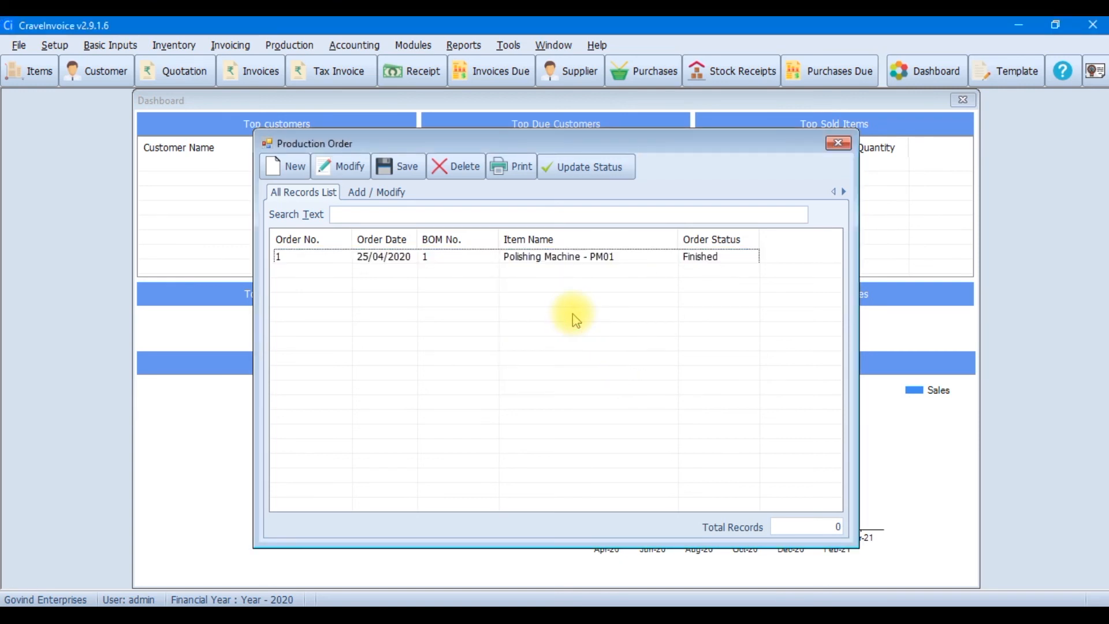
pyautogui.click(203, 46)
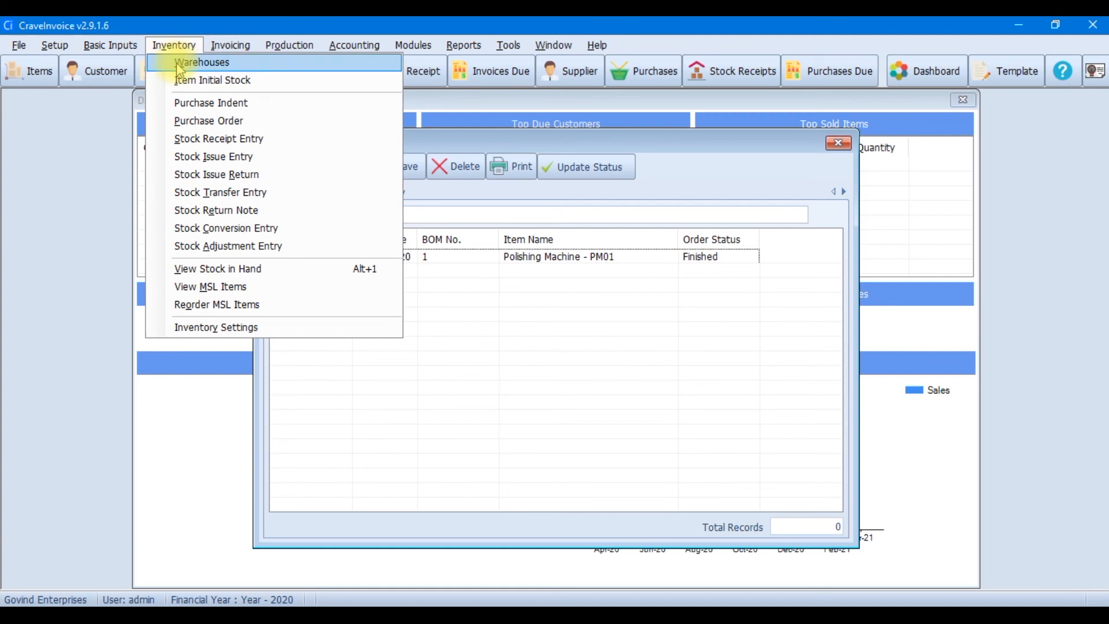
pyautogui.click(214, 170)
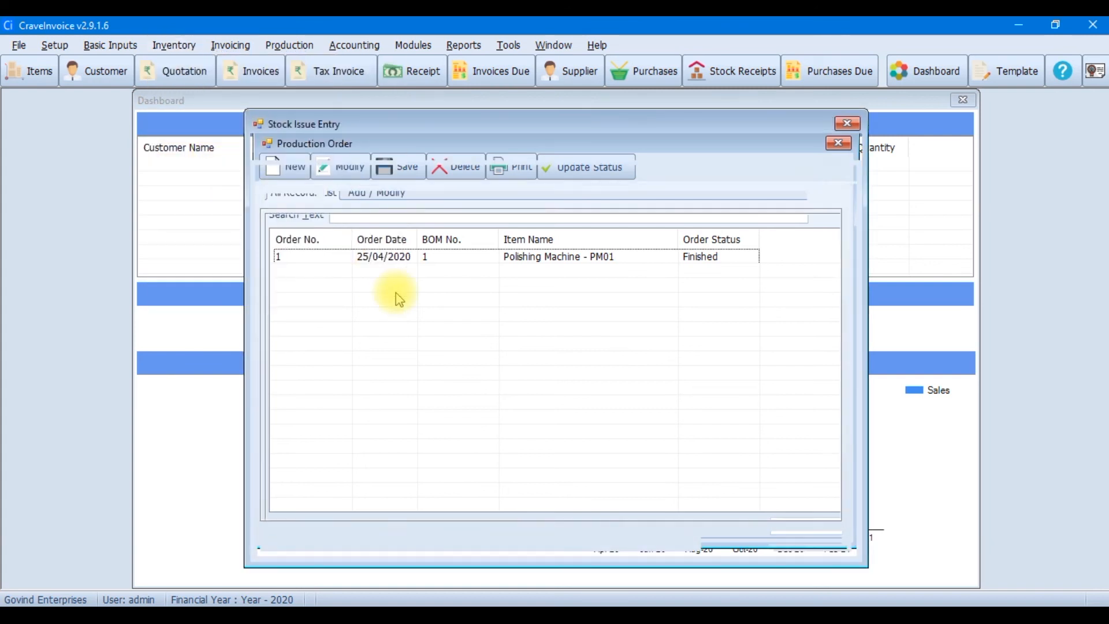
pyautogui.click(439, 238)
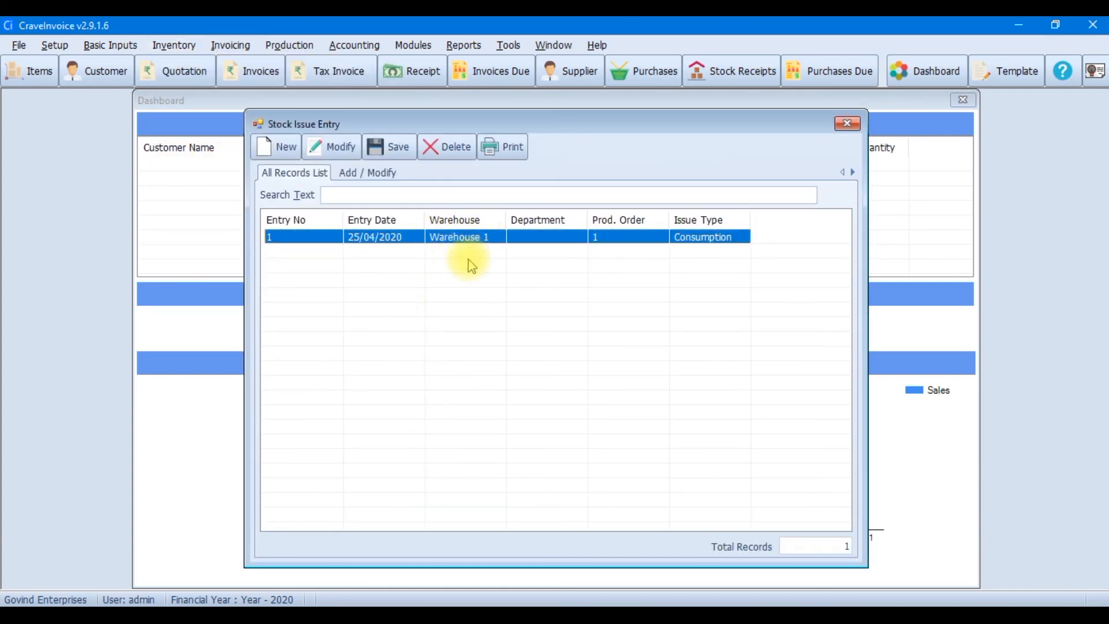
pyautogui.click(334, 147)
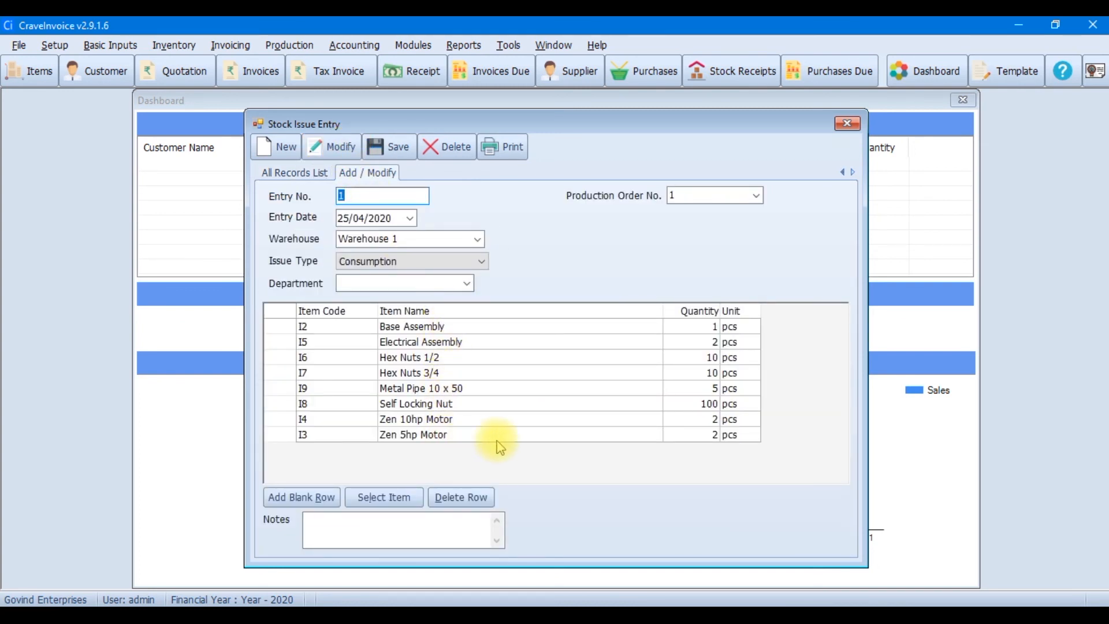
pyautogui.click(848, 124)
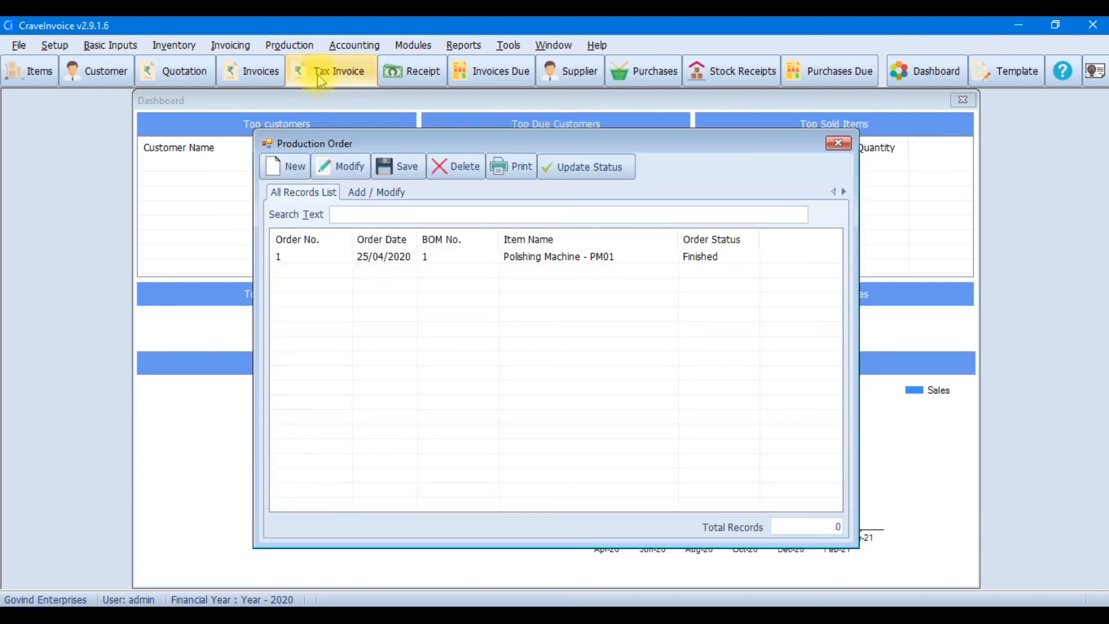
pyautogui.click(289, 45)
pyautogui.click(317, 110)
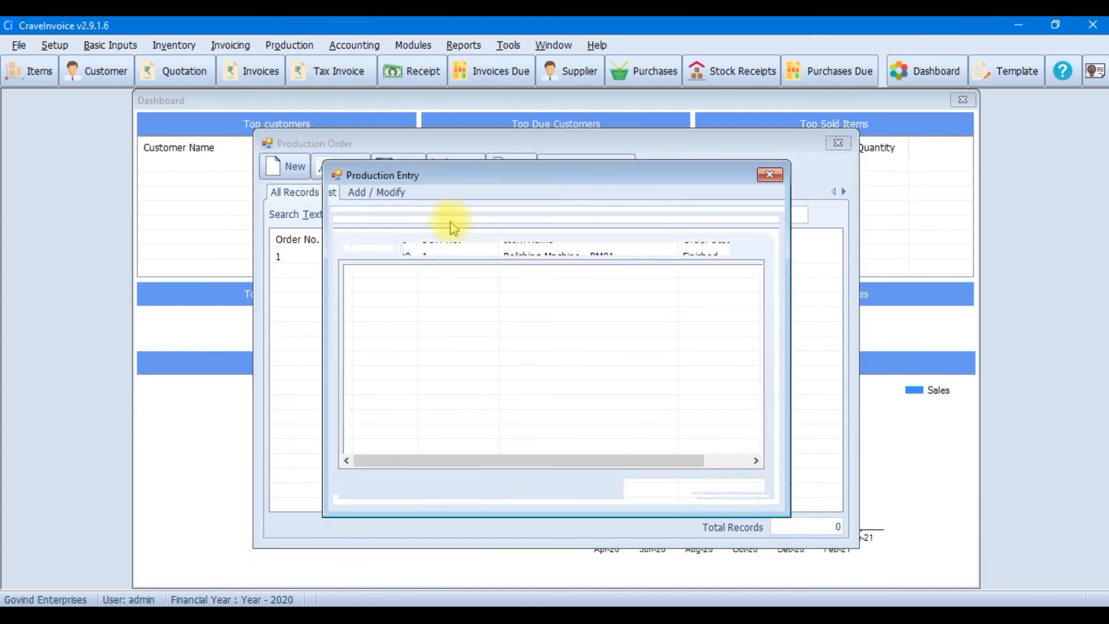
pyautogui.click(450, 319)
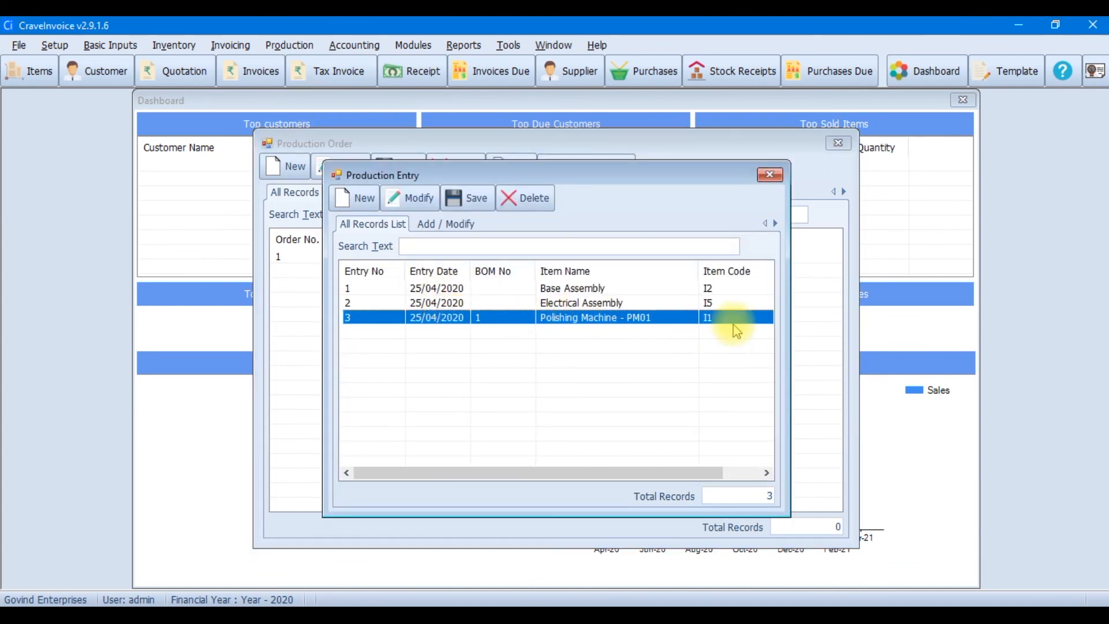
pyautogui.click(426, 198)
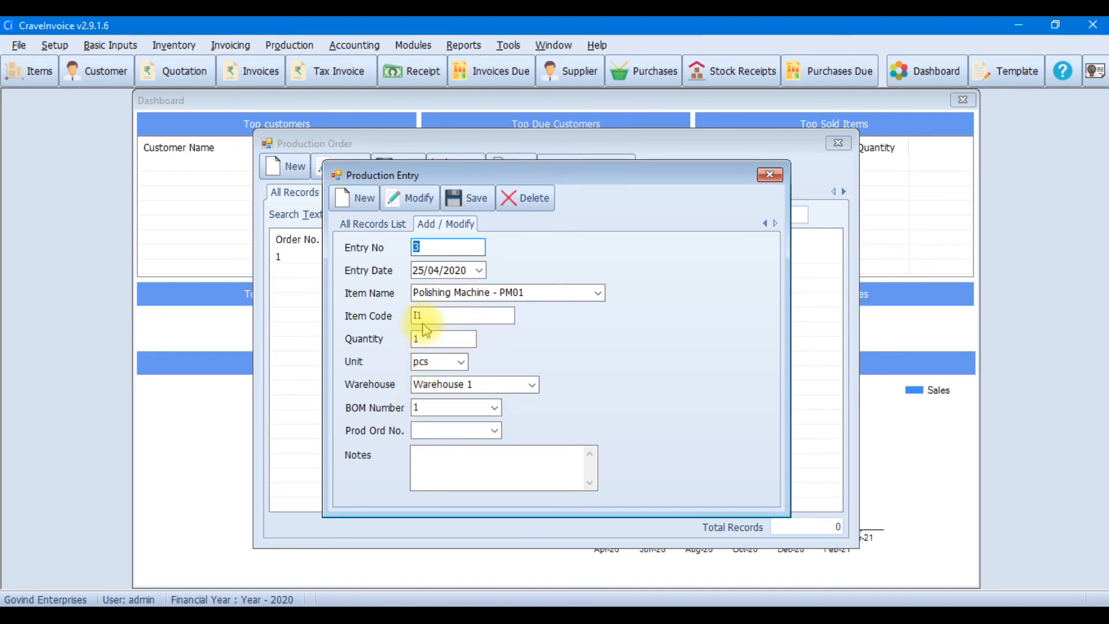
pyautogui.click(769, 175)
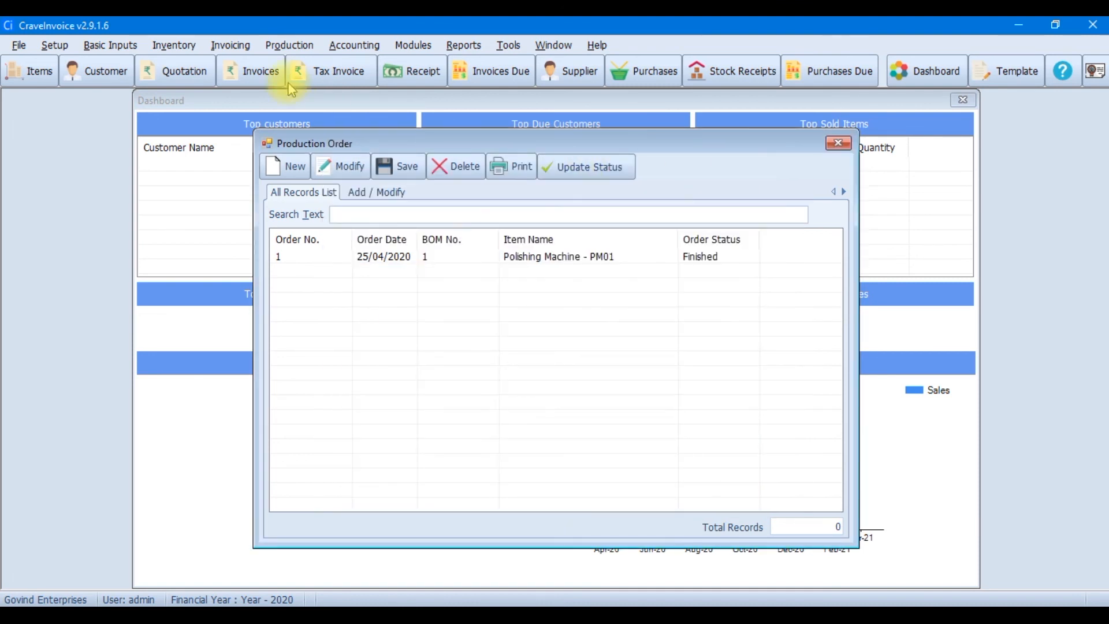
pyautogui.click(176, 45)
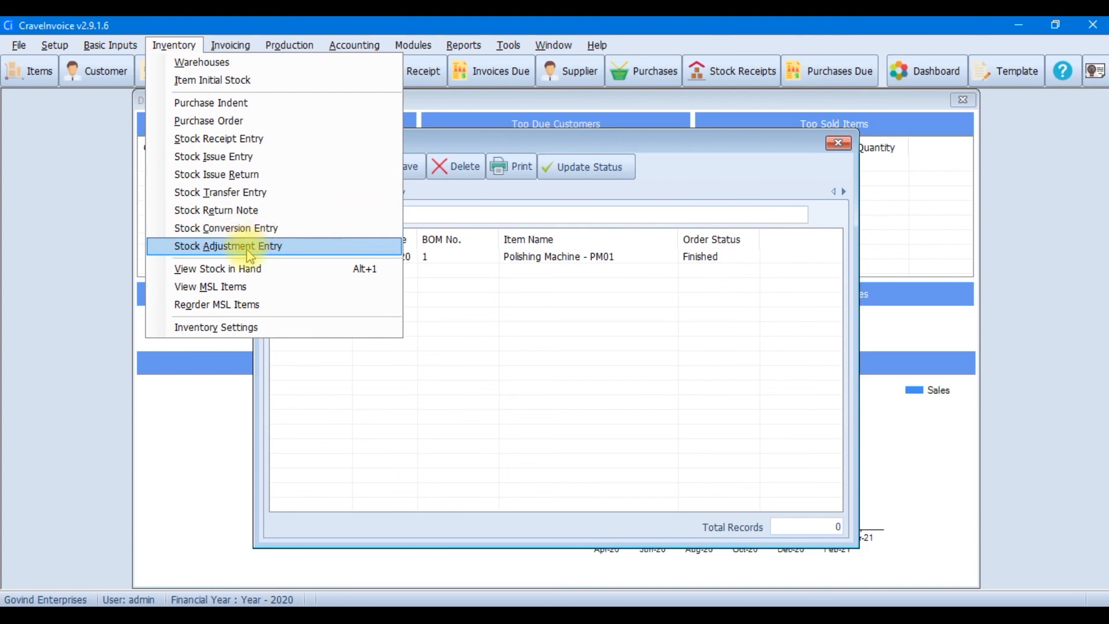
# View stock in hand and check the Hex Nuts 1/2 stock ledger showing 90
pyautogui.click(242, 266)
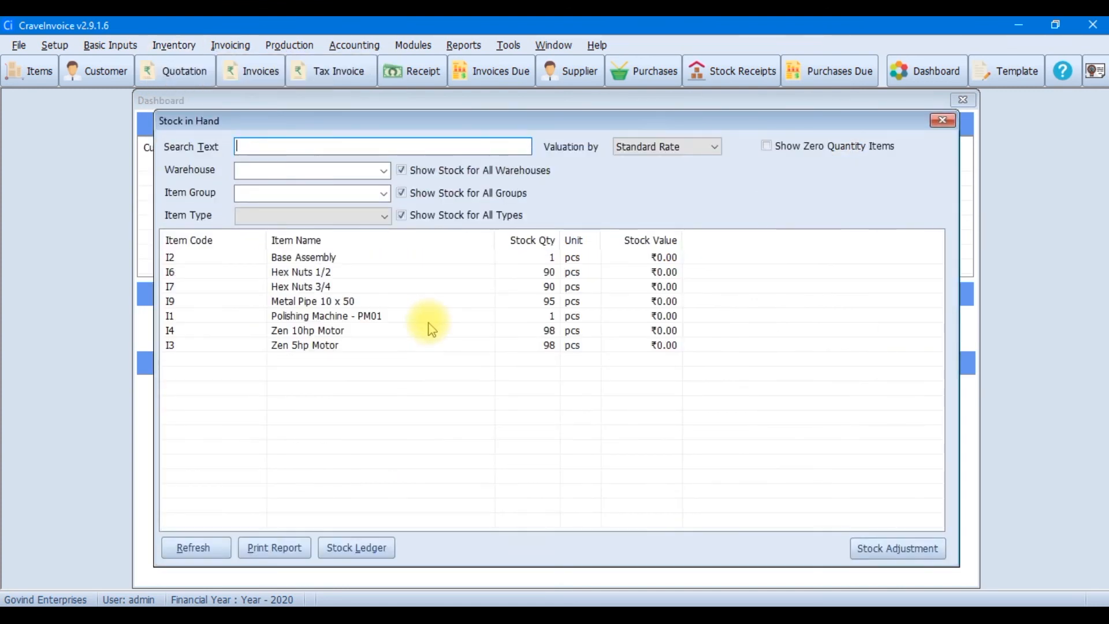
pyautogui.click(393, 317)
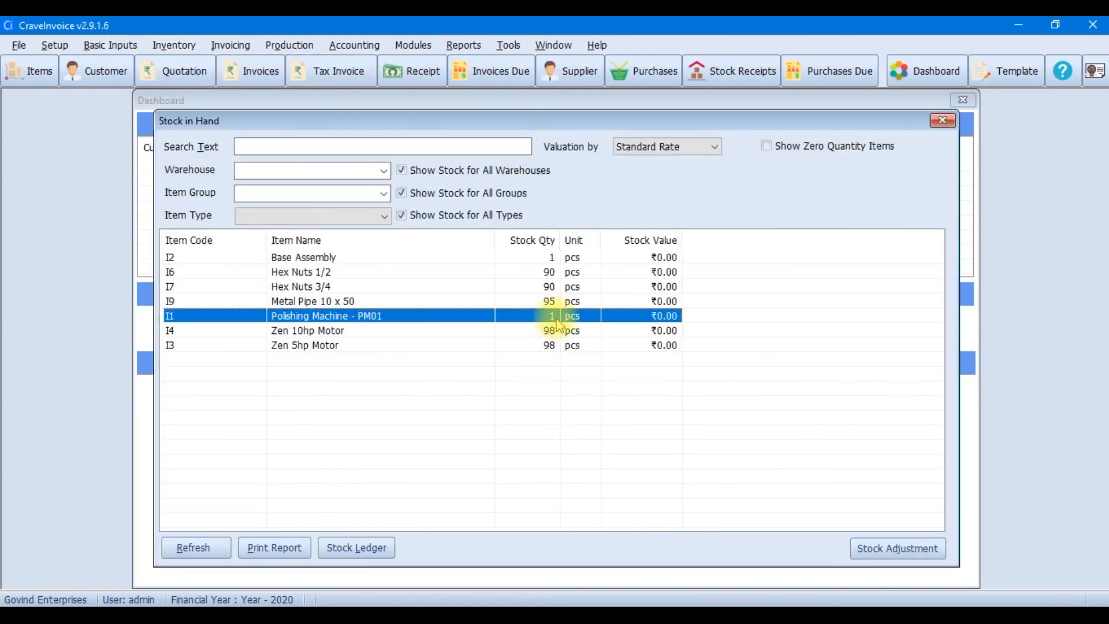
pyautogui.click(343, 271)
pyautogui.click(356, 548)
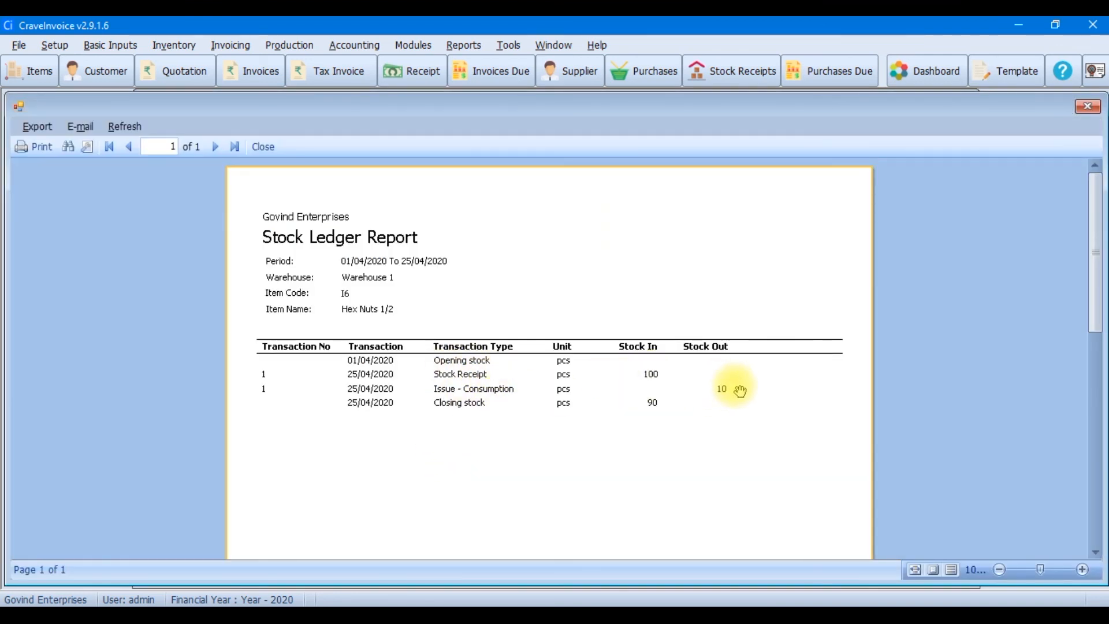
pyautogui.click(262, 148)
# Check the Polishing Machine - PM01 stock ledger showing 1 pc
pyautogui.click(323, 302)
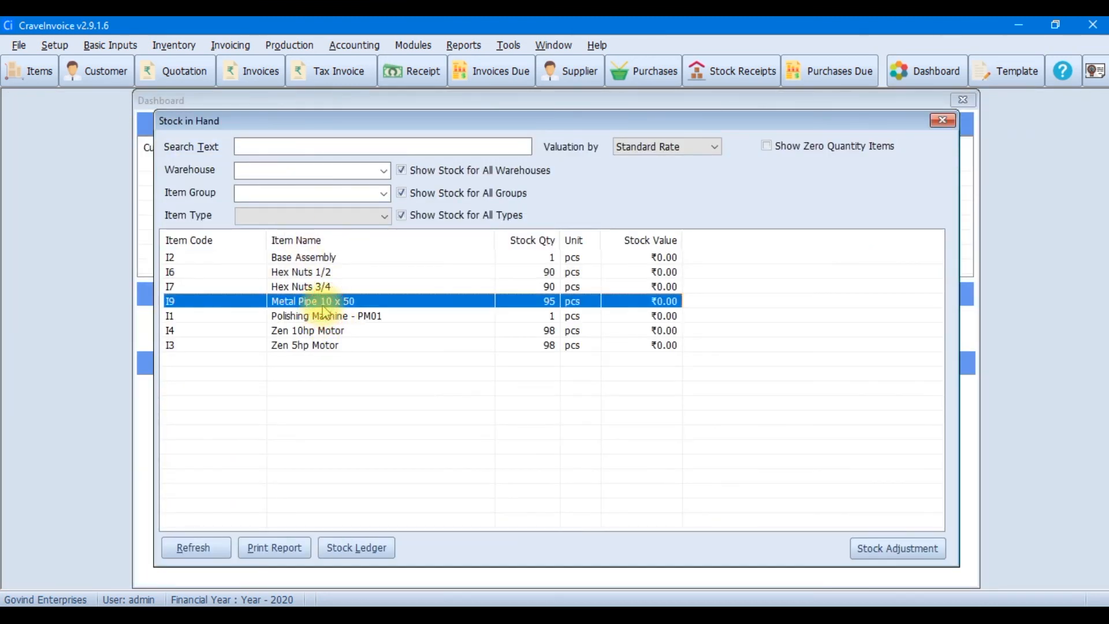
pyautogui.click(330, 318)
pyautogui.click(354, 548)
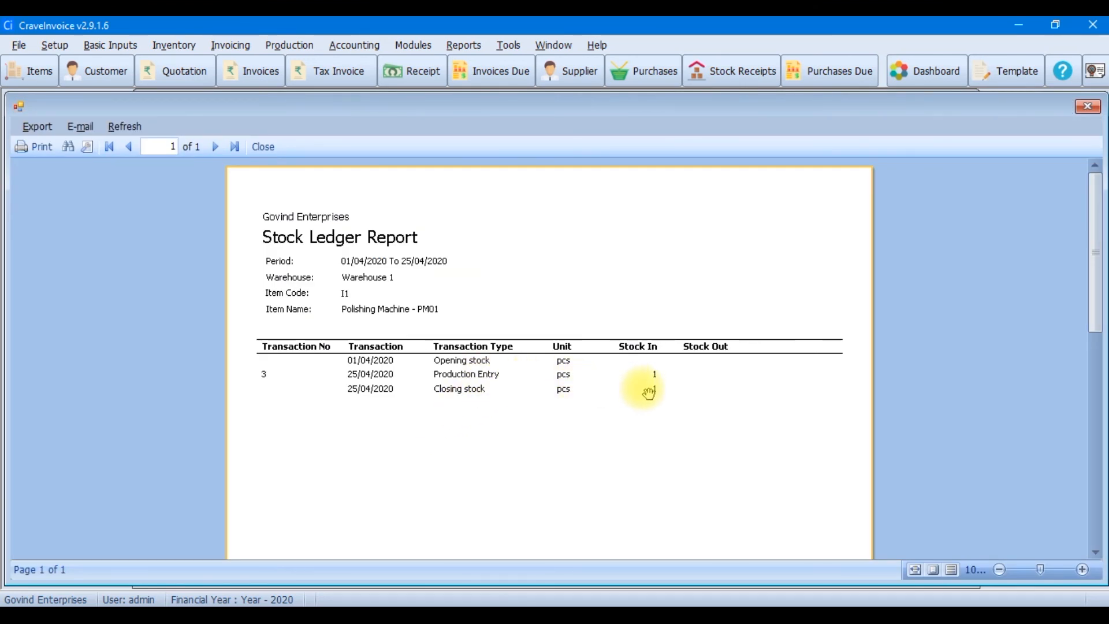
pyautogui.click(264, 147)
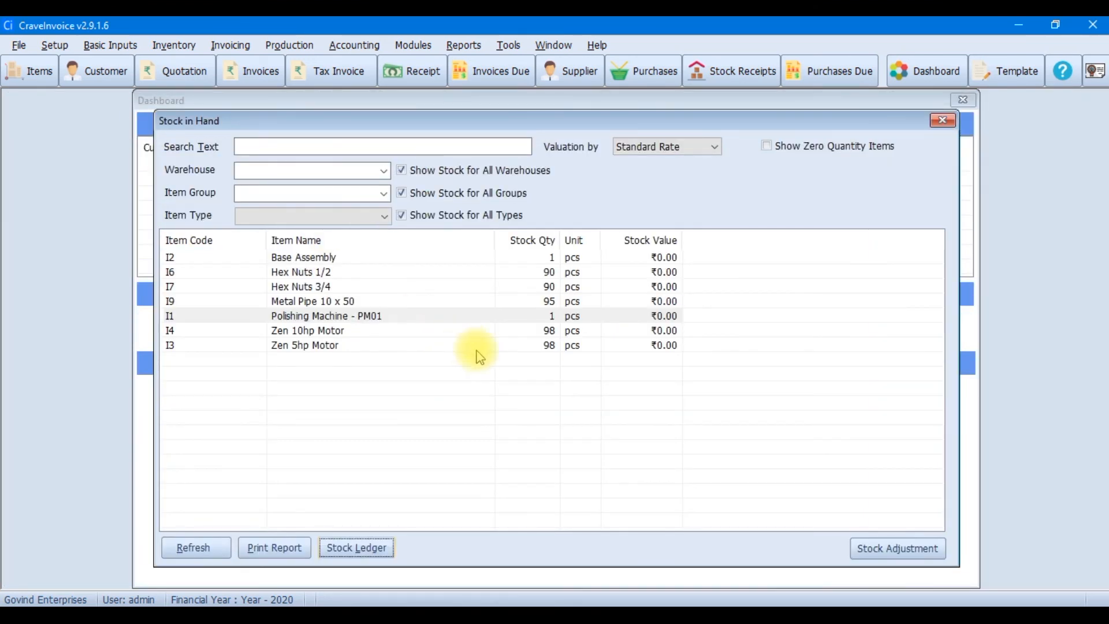
# Close the Stock in Hand and Production Order windows
pyautogui.click(939, 123)
pyautogui.click(384, 256)
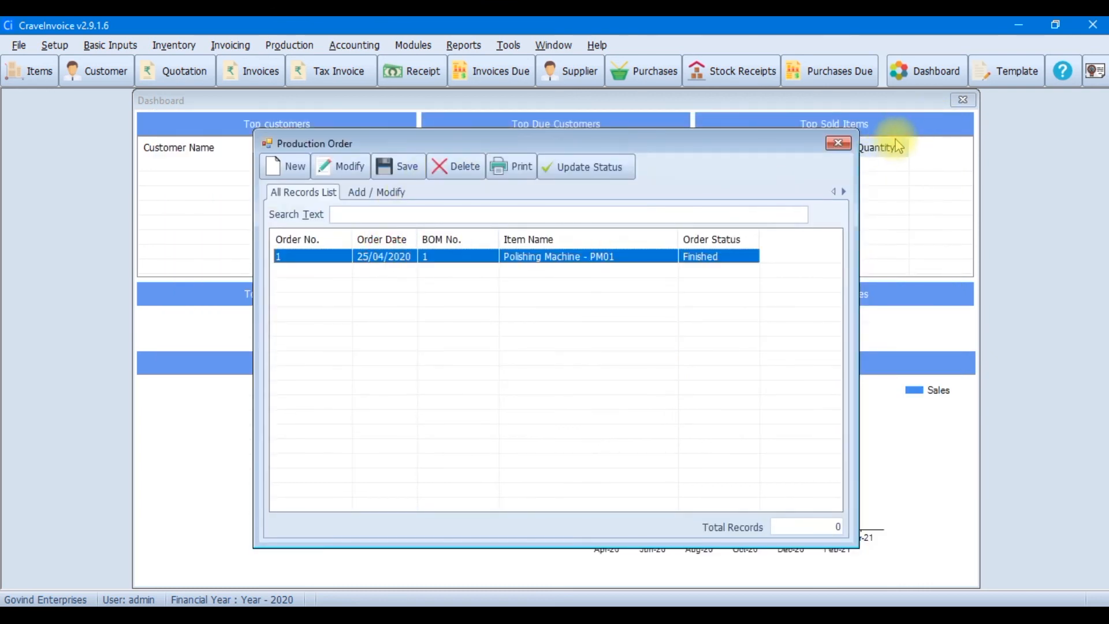
pyautogui.click(839, 143)
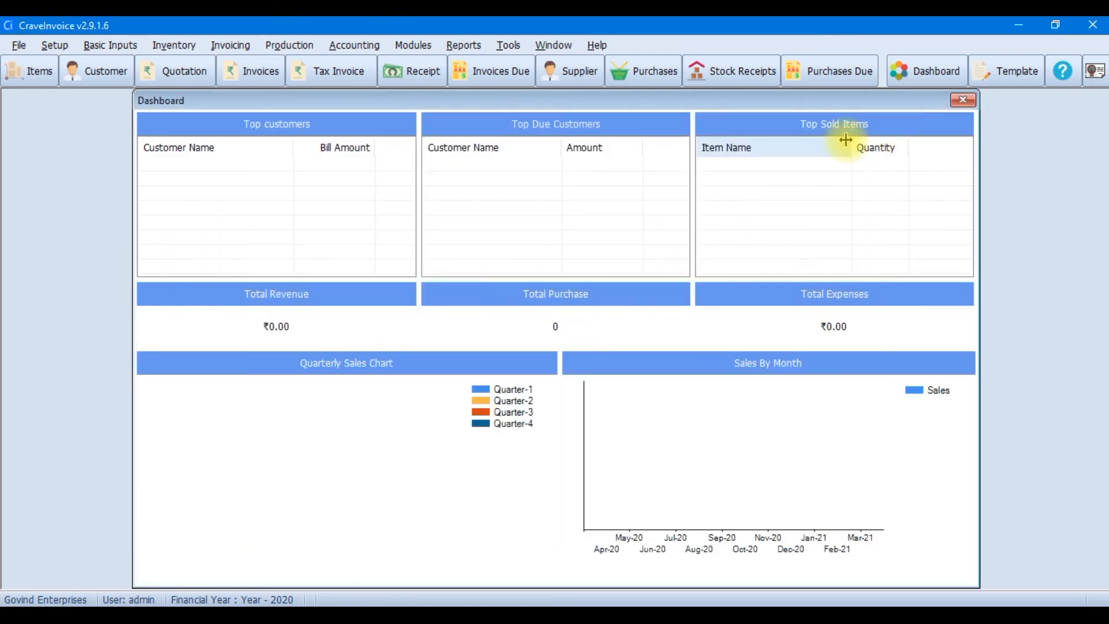
# Create invoice No. 1 for Warehouse 1 and bring up the item selection list
pyautogui.click(259, 79)
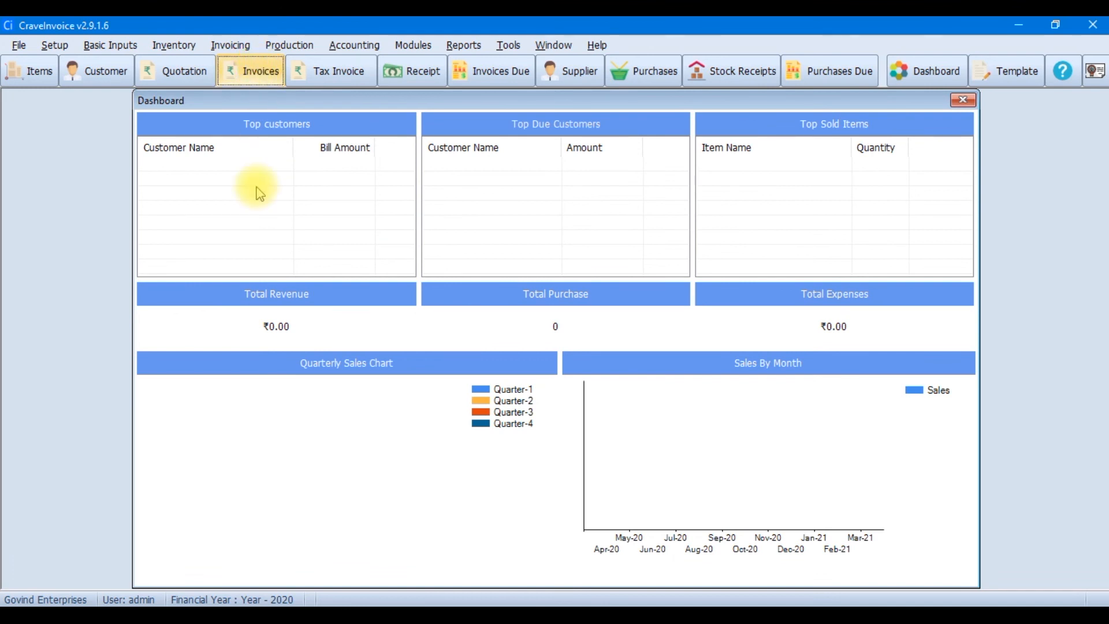
pyautogui.click(190, 123)
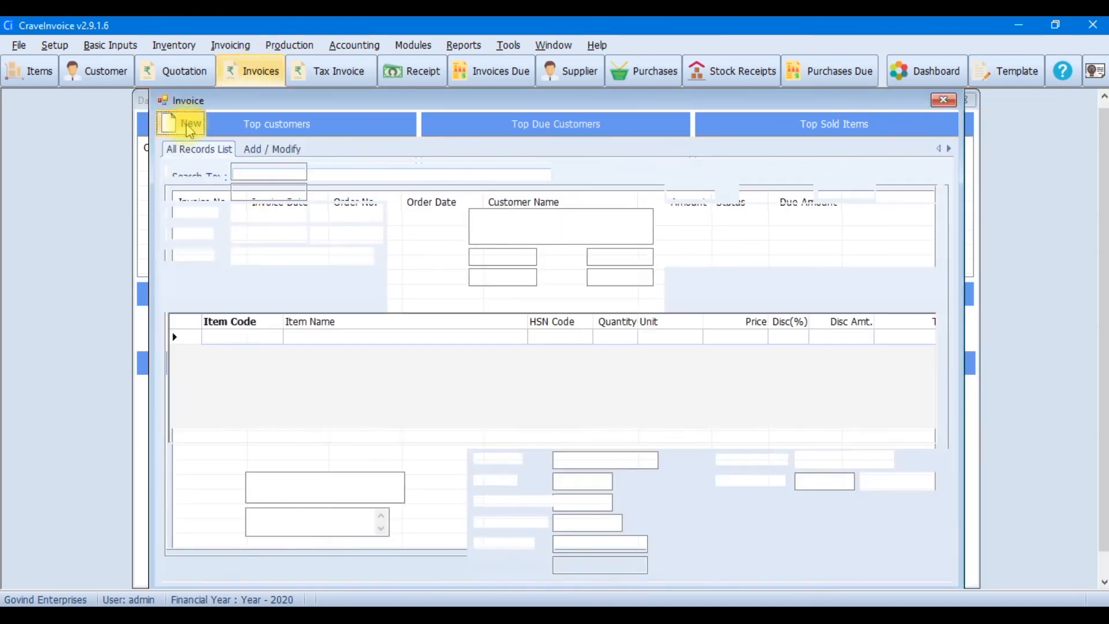
pyautogui.click(305, 456)
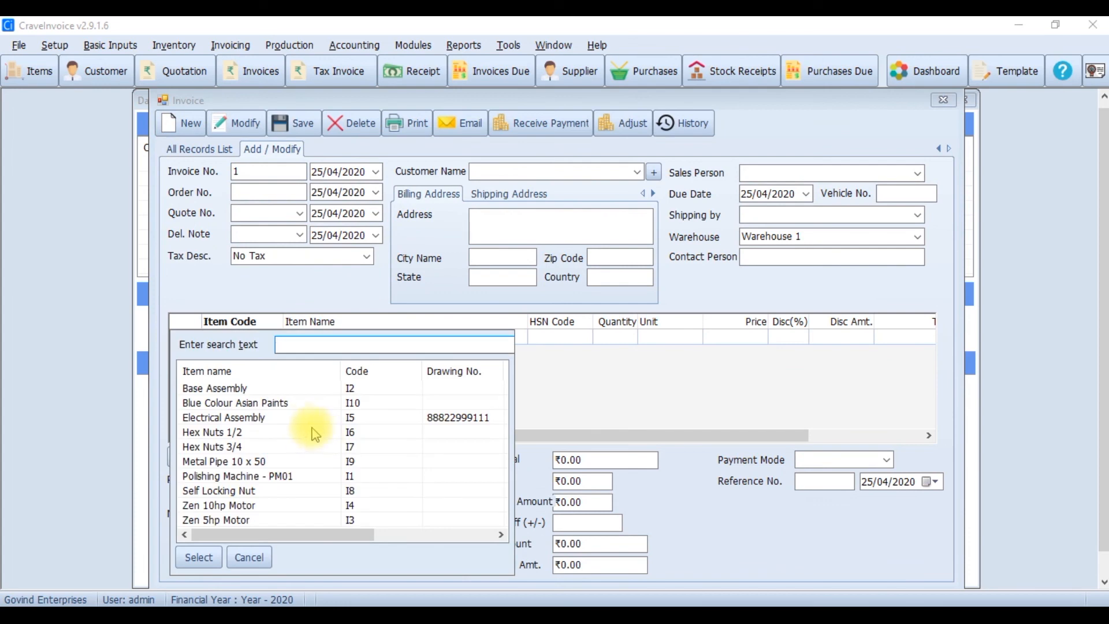